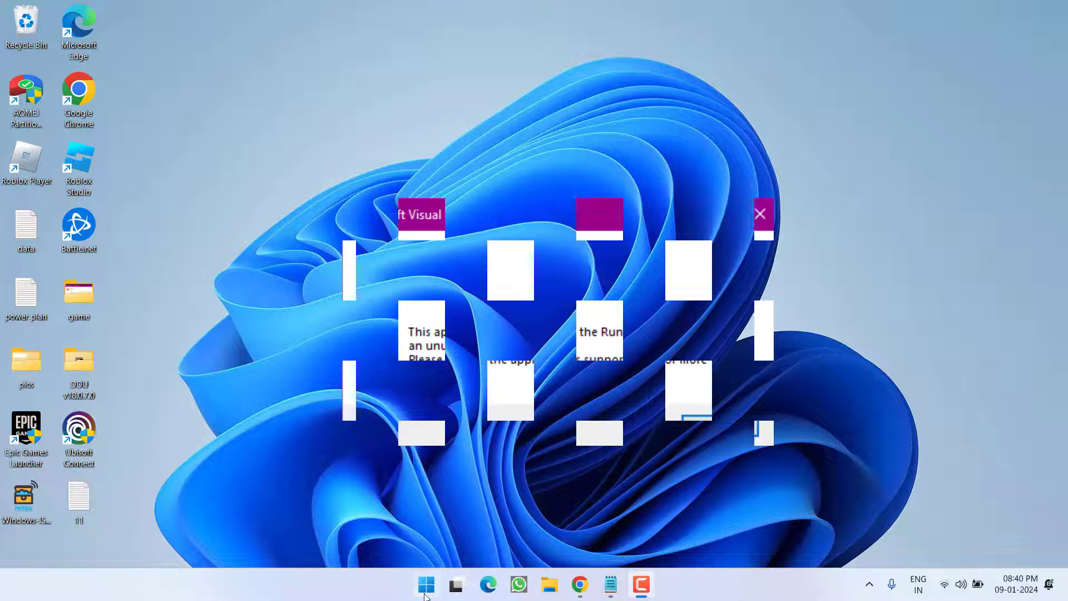
Run sfc /scannow in a Command Prompt opened as administrator from the Start search.
{"action": "left_click", "coordinate": [422, 578]}
{"action": "type", "text": "cmd"}
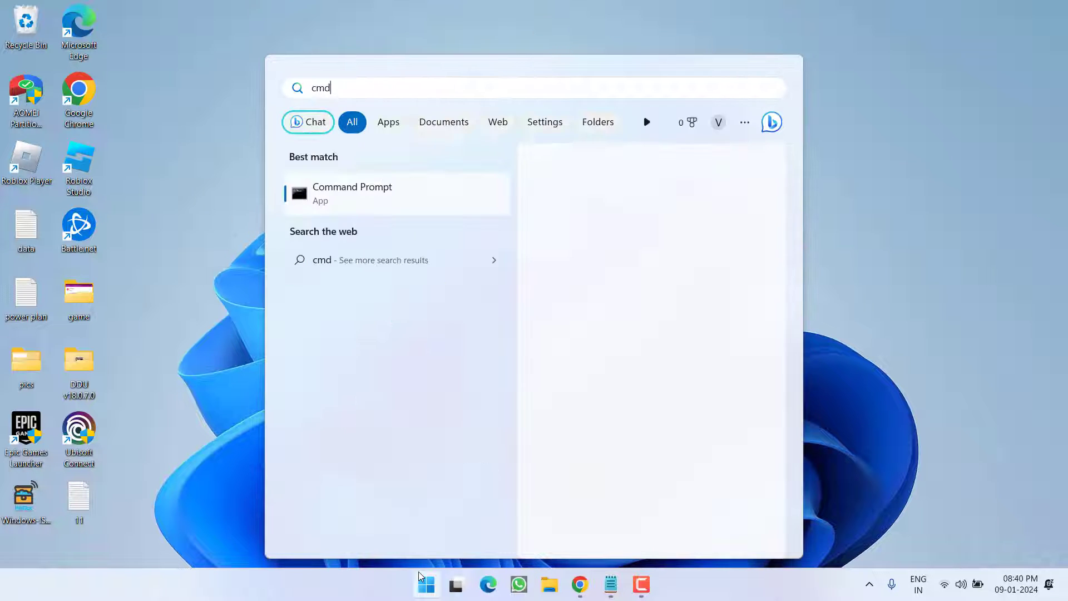
{"action": "left_click", "coordinate": [623, 322]}
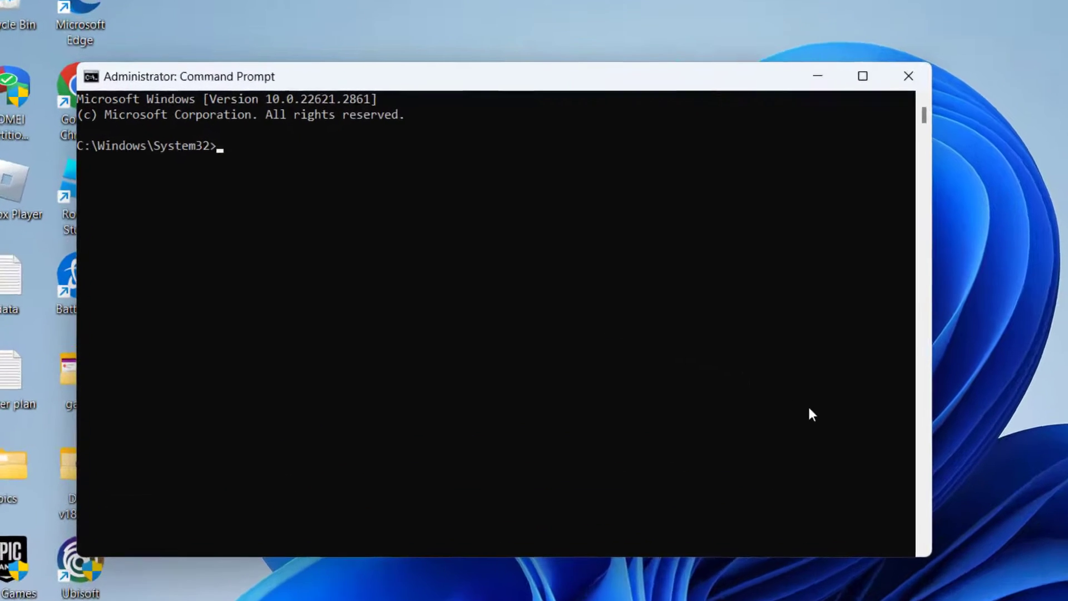
{"action": "type", "text": "sfc"}
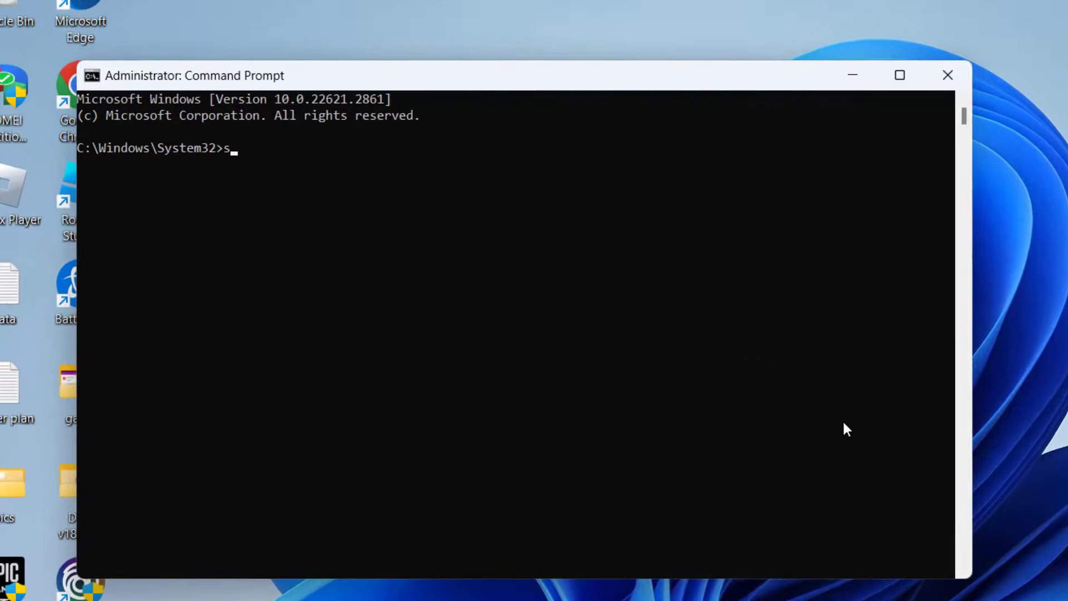
{"action": "type", "text": " /scannow"}
{"action": "key", "text": "Return"}
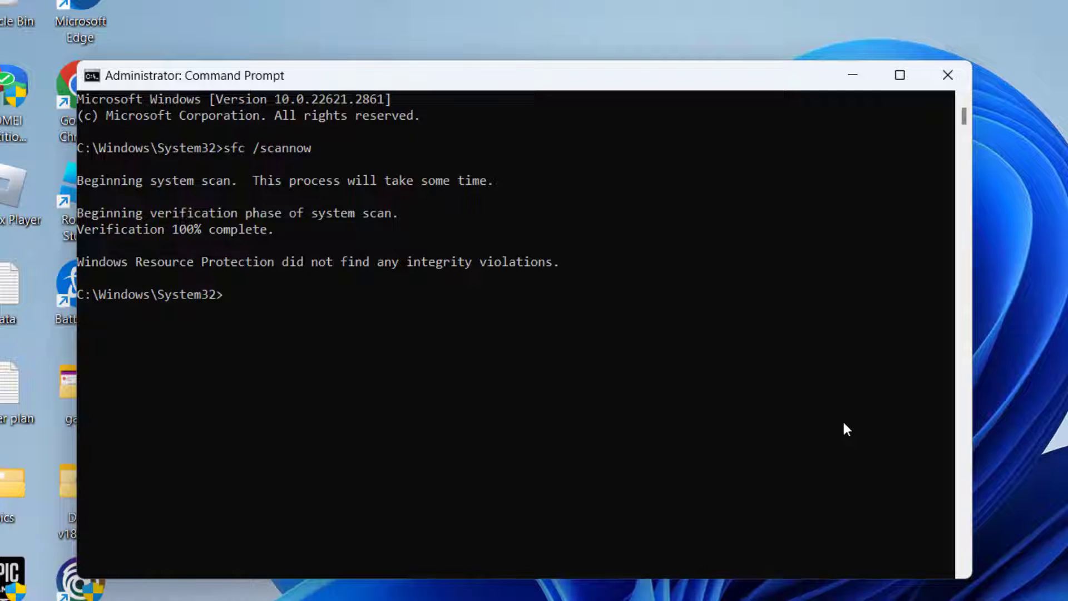
Run dism /online /cleanup-image /restorehealth to completion, then close the console.
{"action": "type", "text": "dism /online /cleanup-image /restorehealth"}
{"action": "key", "text": "Return"}
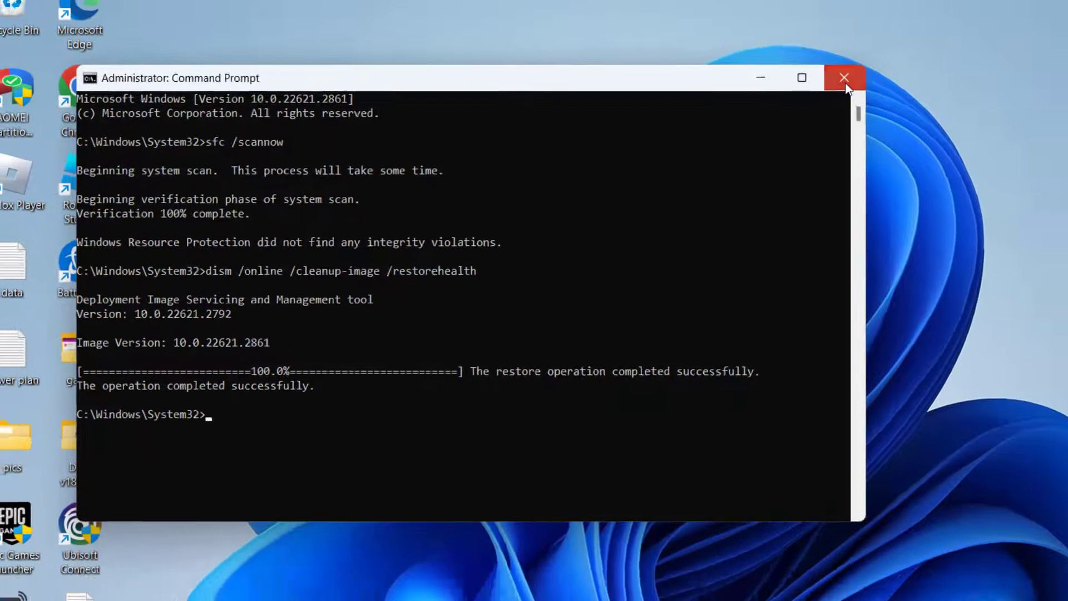
{"action": "left_click", "coordinate": [948, 75]}
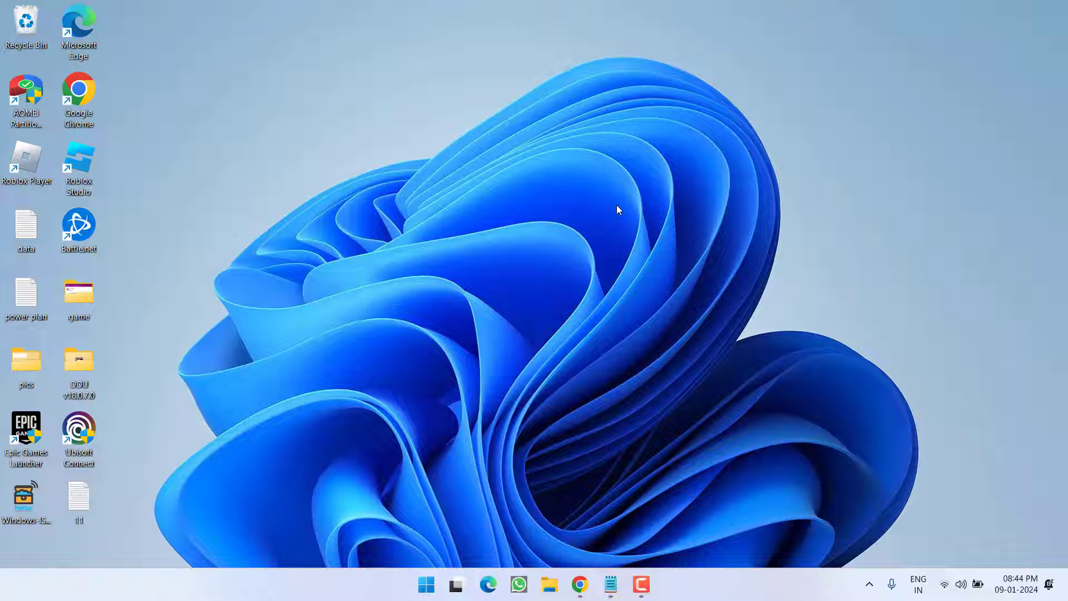
Open the %localappdata% folder through the Run dialog.
{"action": "right_click", "coordinate": [426, 584]}
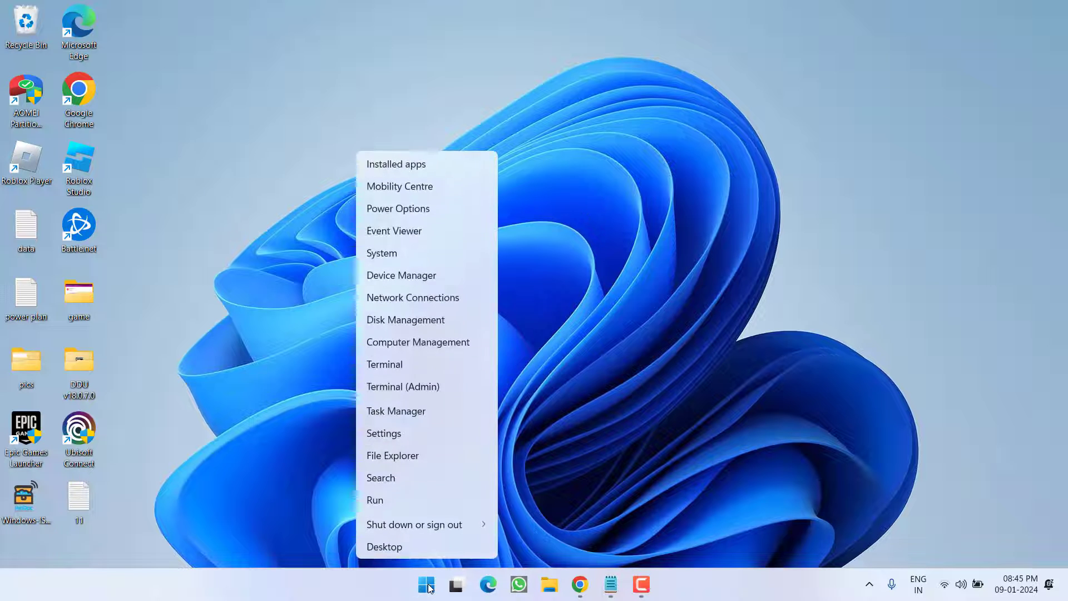
{"action": "left_click", "coordinate": [382, 498]}
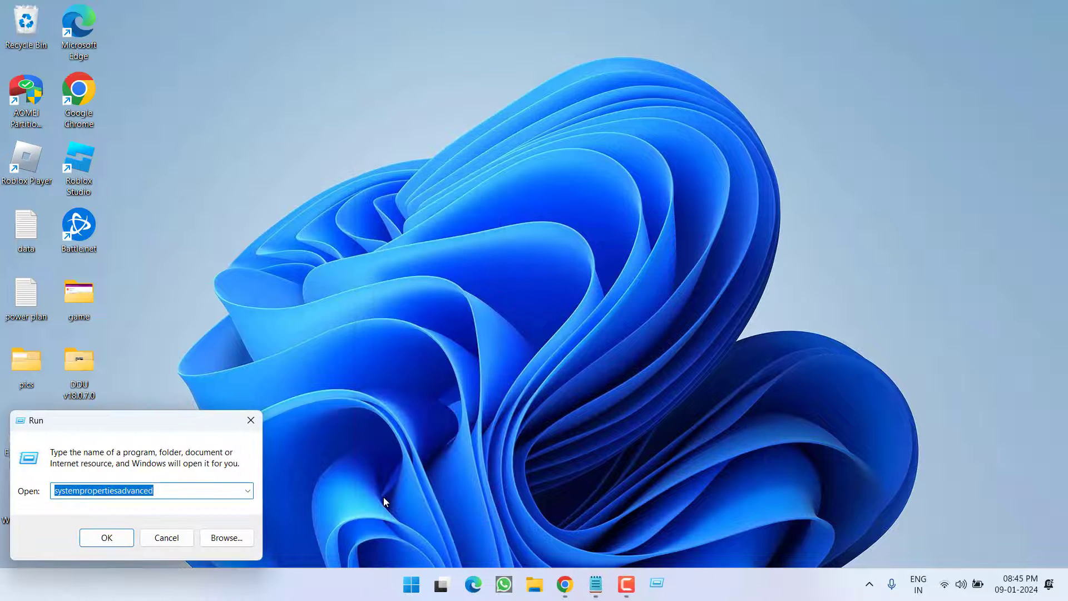
{"action": "type", "text": "%localappdata%"}
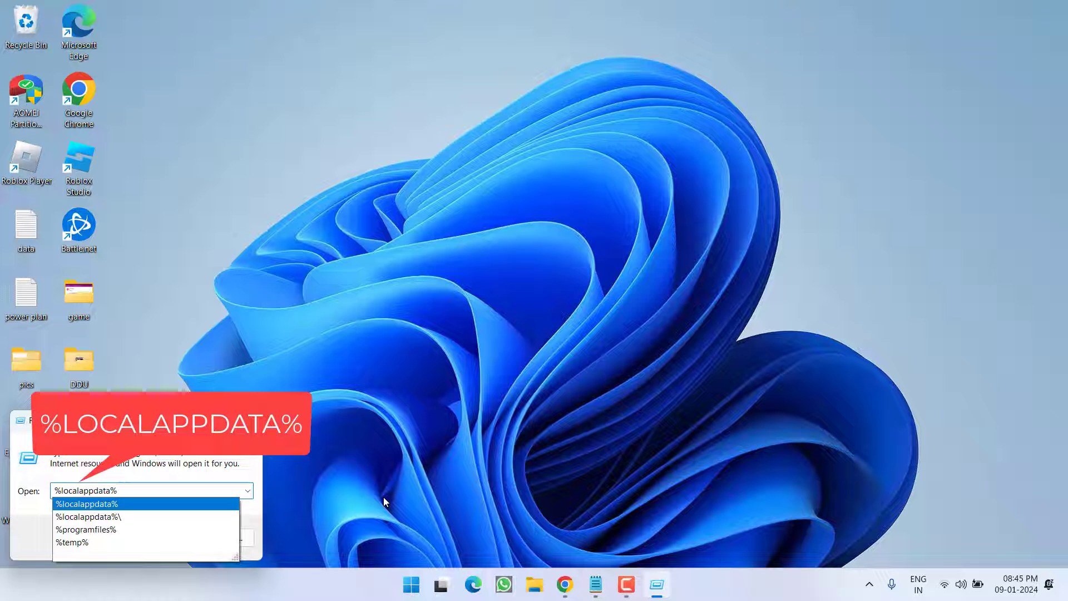
{"action": "key", "text": "Return"}
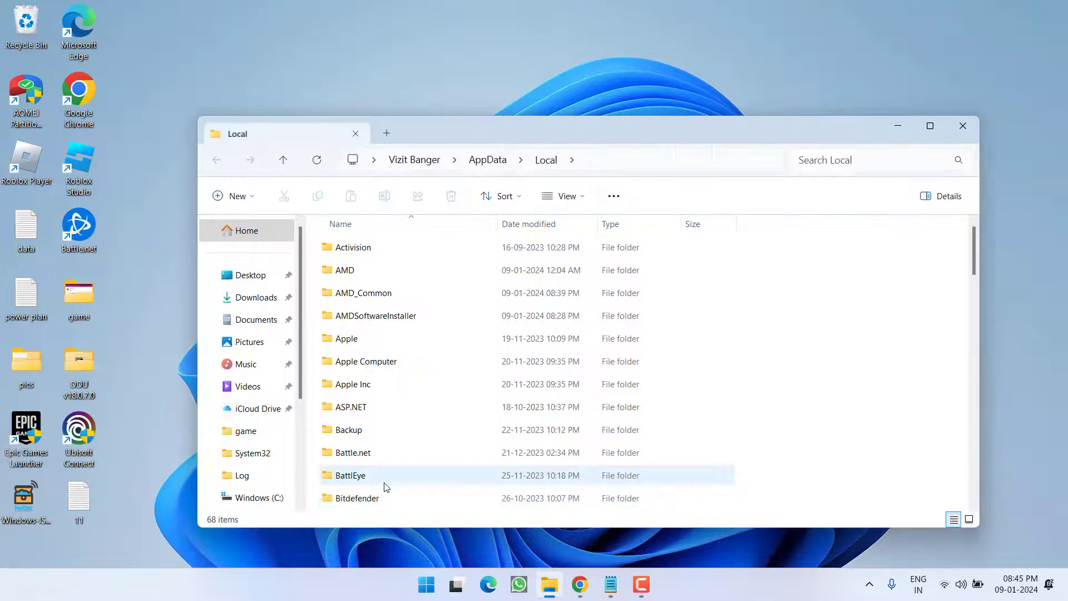
Delete the Ubisoft Game Launcher folder and minimize Explorer to the desktop.
{"action": "left_click", "coordinate": [361, 436]}
{"action": "key", "text": "u"}
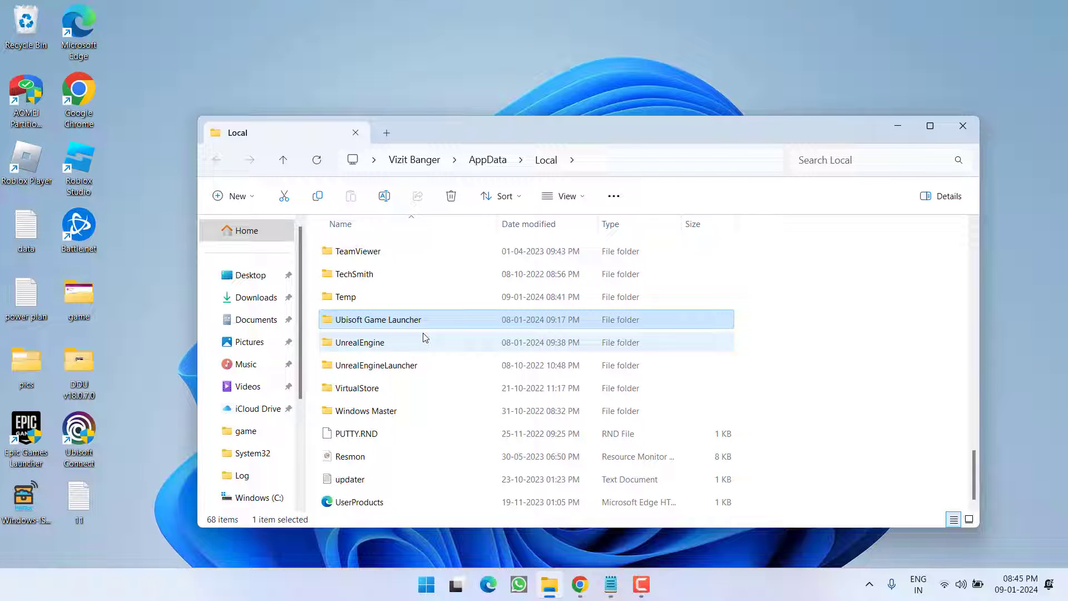
{"action": "right_click", "coordinate": [365, 324]}
{"action": "key", "text": "Escape"}
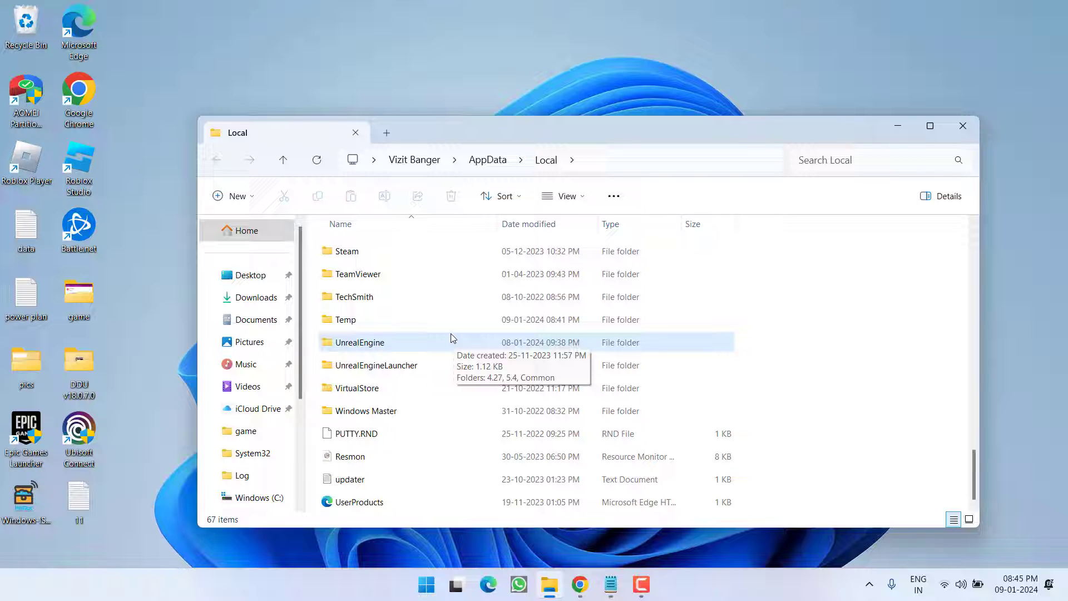
{"action": "key", "text": "super+d"}
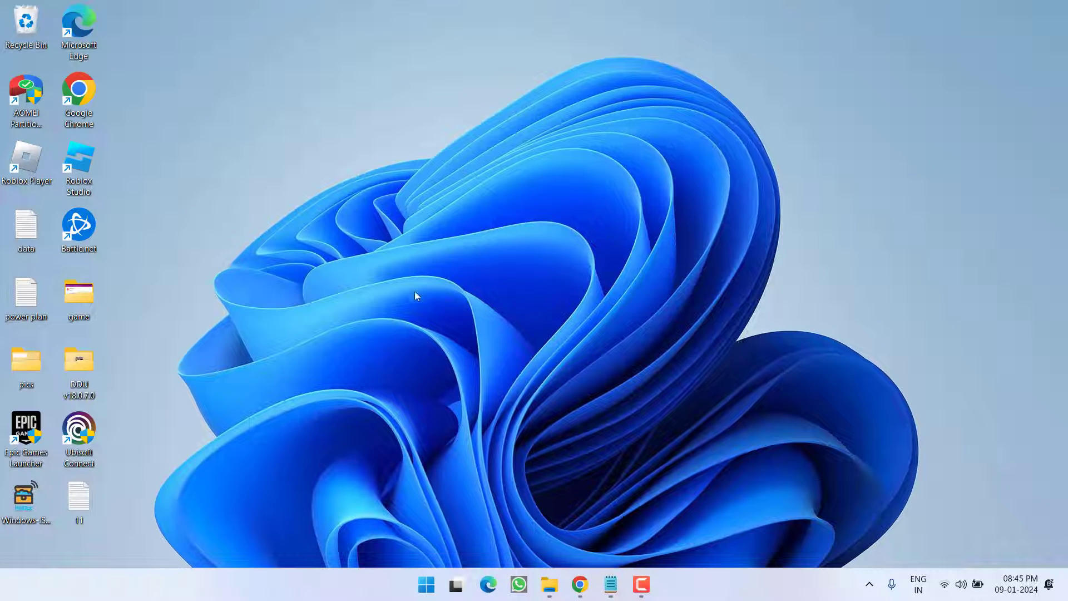
{"action": "left_click", "coordinate": [579, 584]}
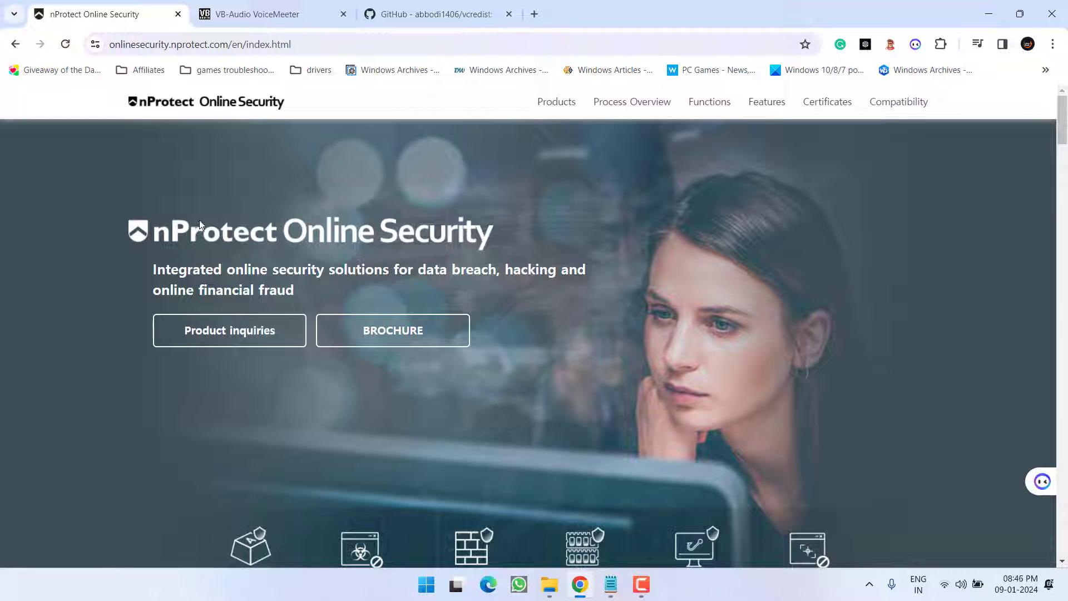
{"action": "left_click", "coordinate": [253, 14]}
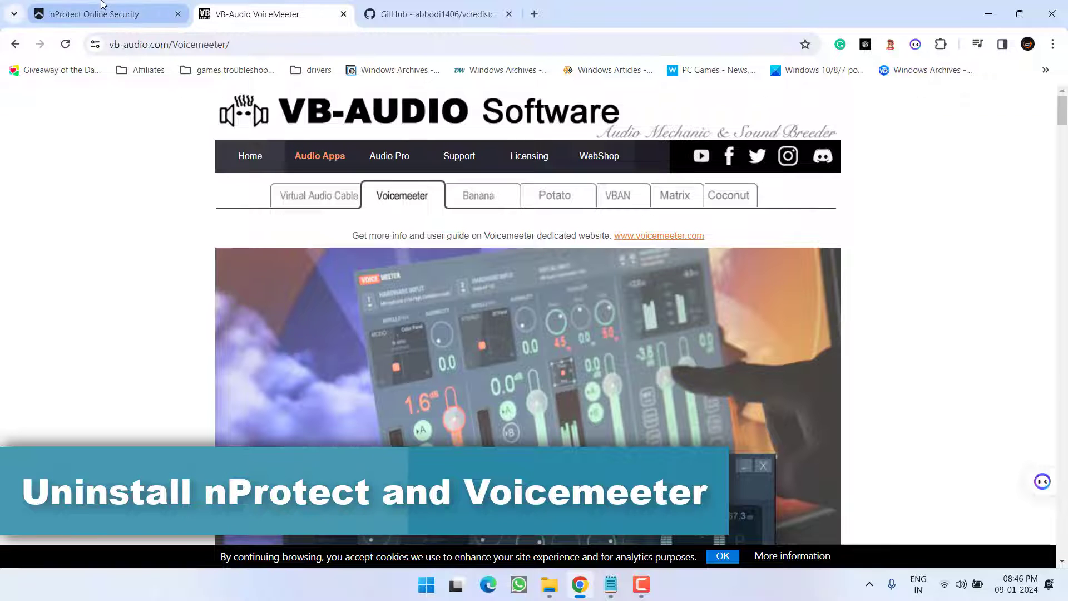
{"action": "left_click", "coordinate": [111, 14]}
{"action": "left_click", "coordinate": [245, 14]}
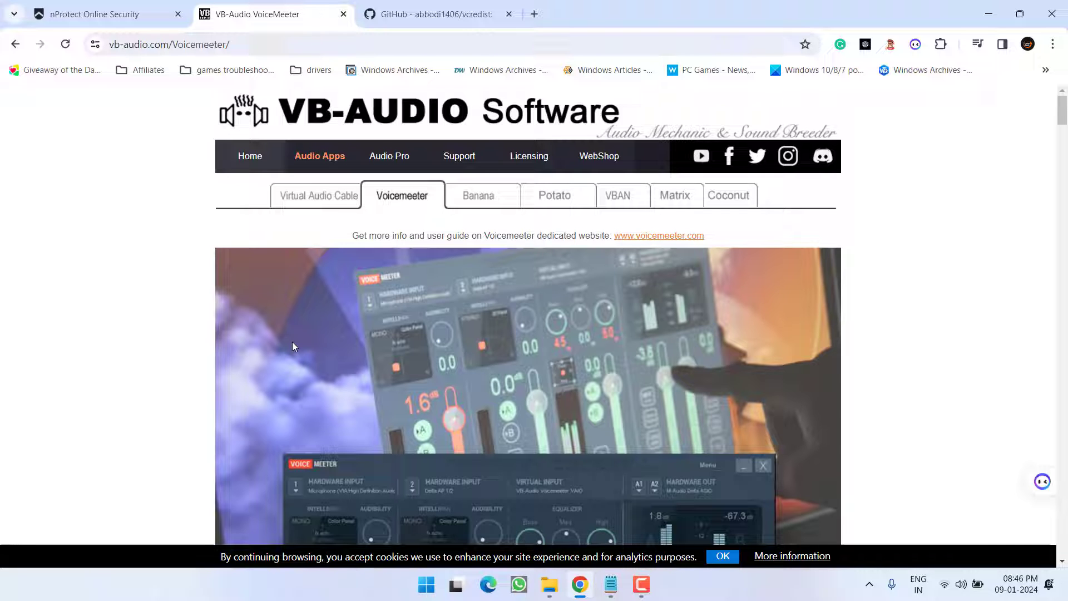
{"action": "left_click", "coordinate": [133, 8]}
{"action": "left_click", "coordinate": [273, 5]}
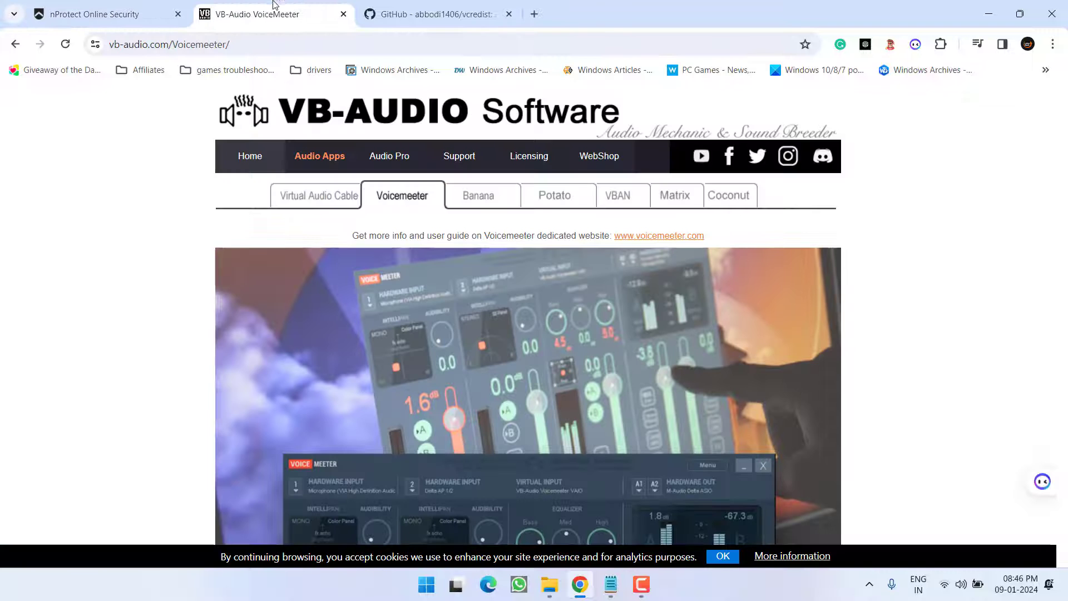
{"action": "left_click", "coordinate": [989, 14]}
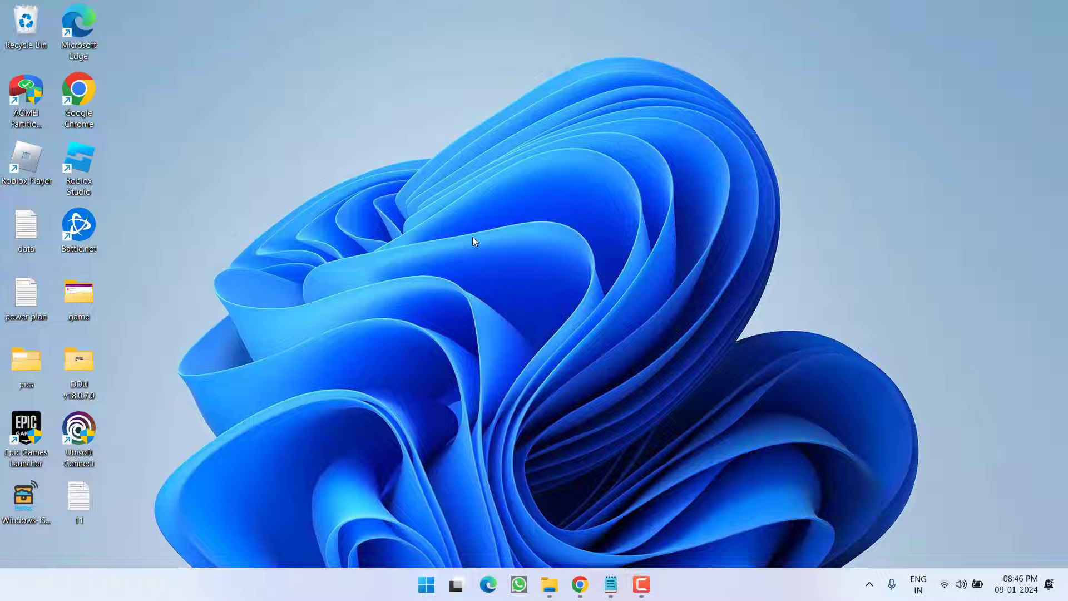
{"action": "right_click", "coordinate": [424, 585]}
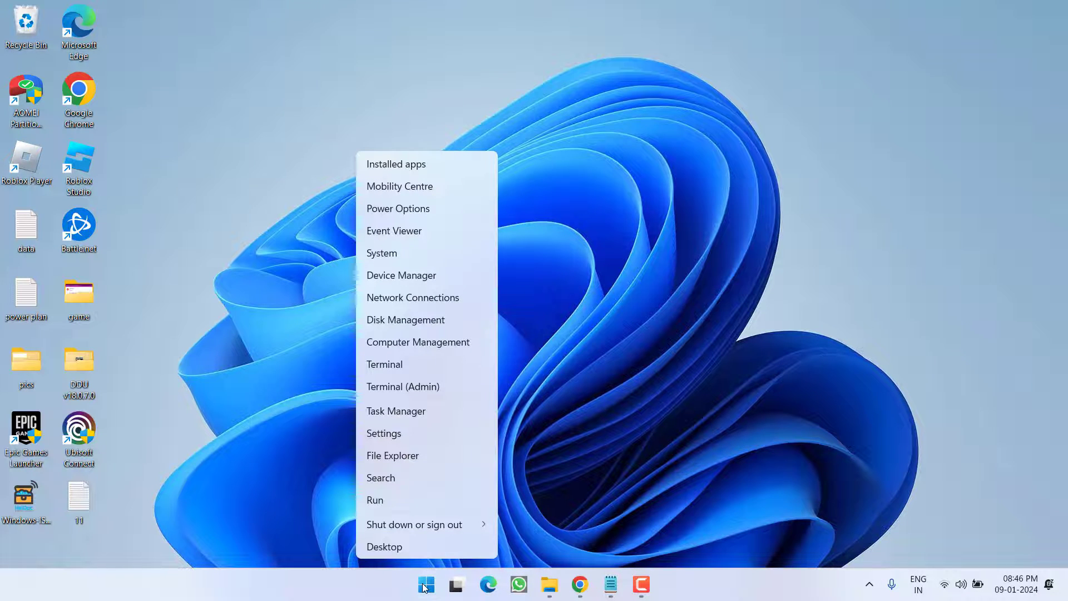
{"action": "left_click", "coordinate": [427, 279]}
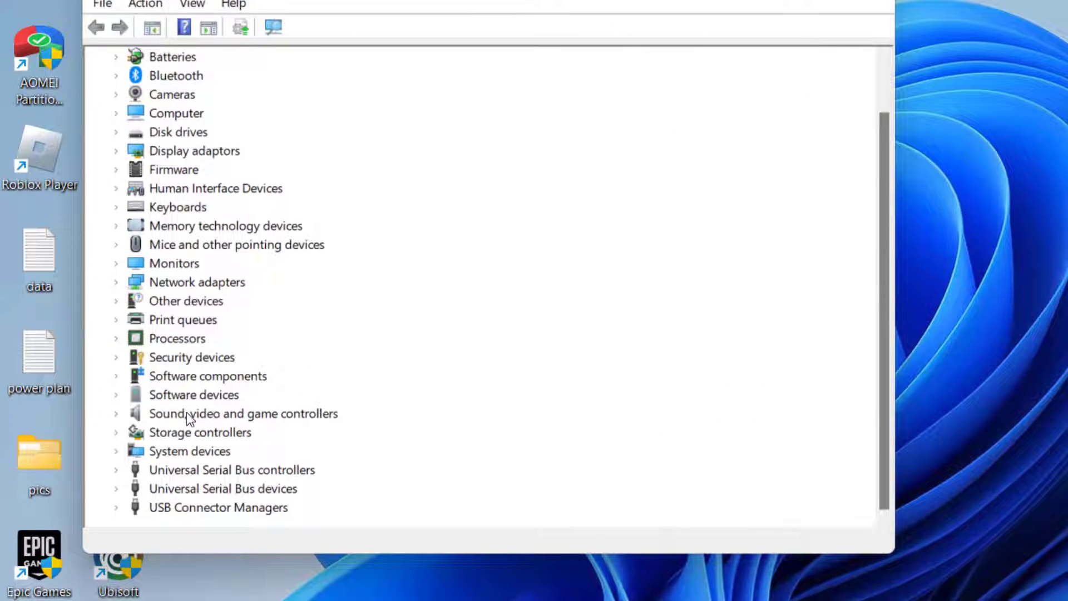
{"action": "double_click", "coordinate": [218, 412]}
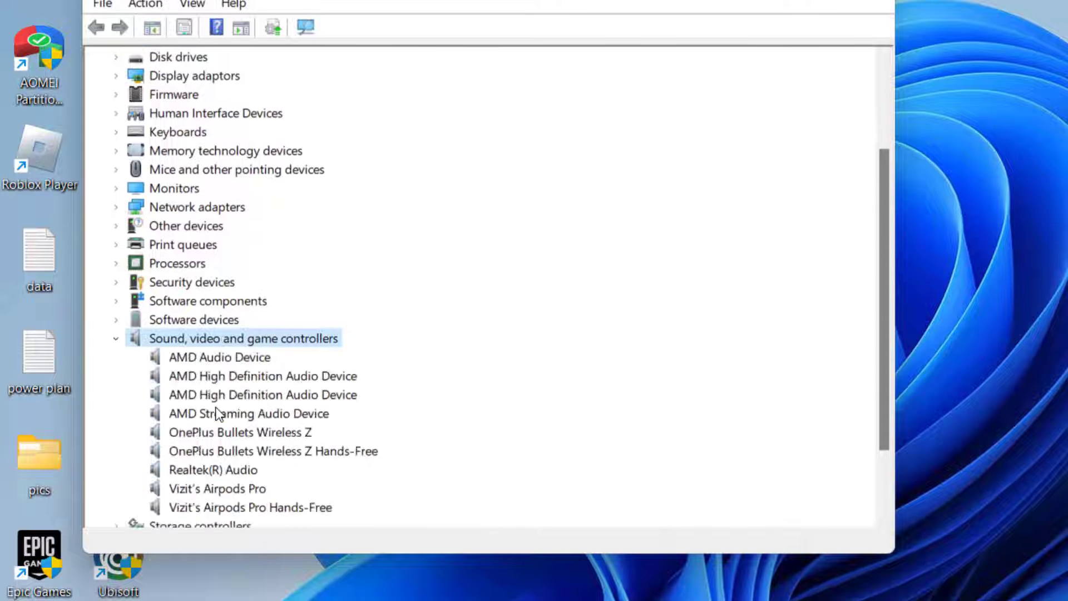
{"action": "scroll", "coordinate": [455, 329], "scroll_direction": "down", "scroll_amount": 1}
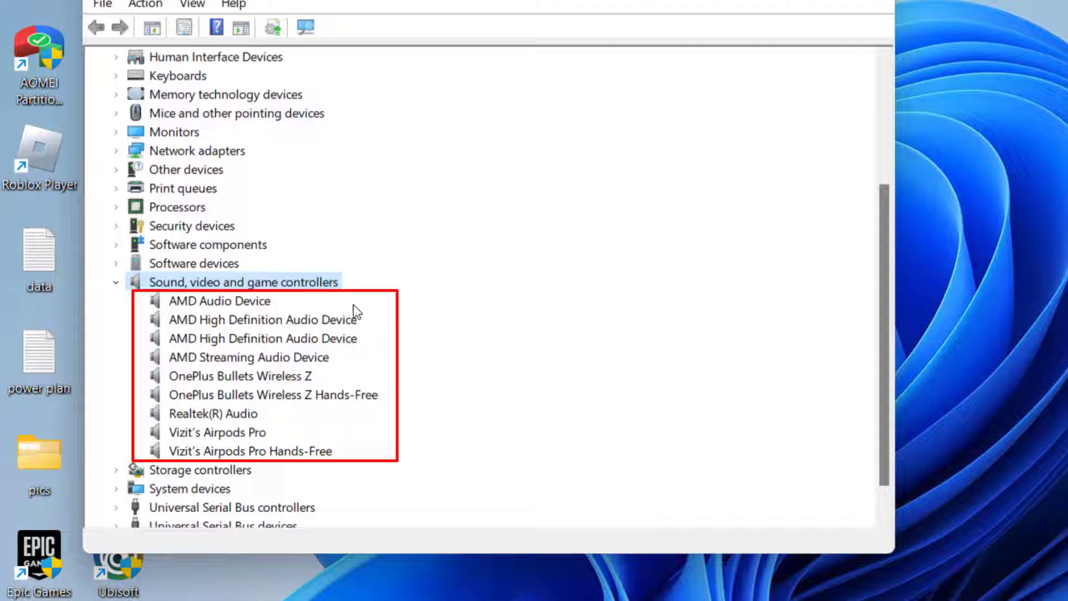
{"action": "right_click", "coordinate": [264, 301]}
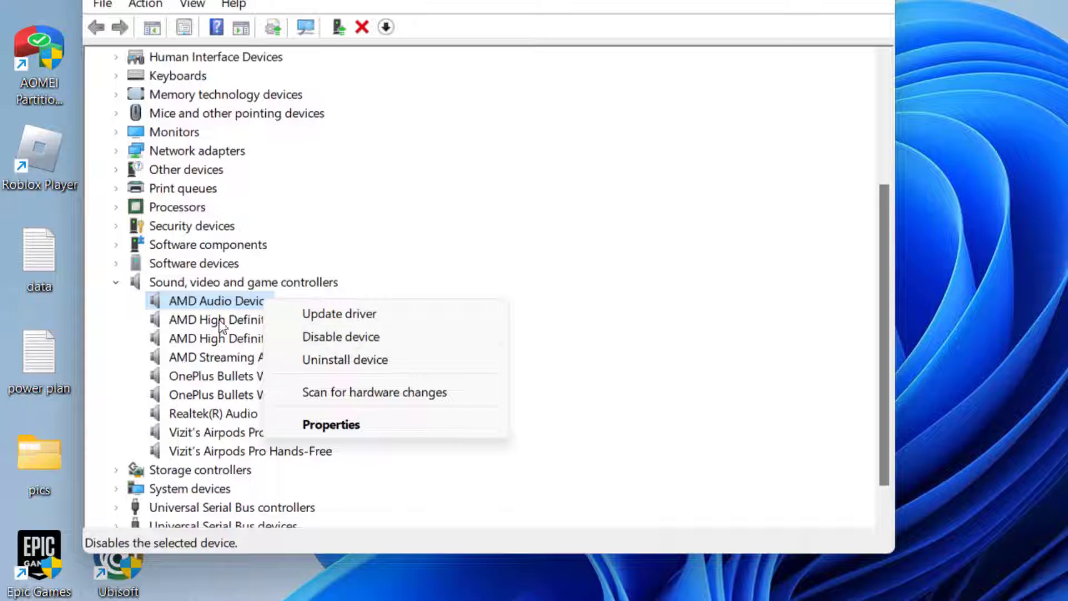
{"action": "left_click", "coordinate": [202, 319]}
{"action": "right_click", "coordinate": [199, 317]}
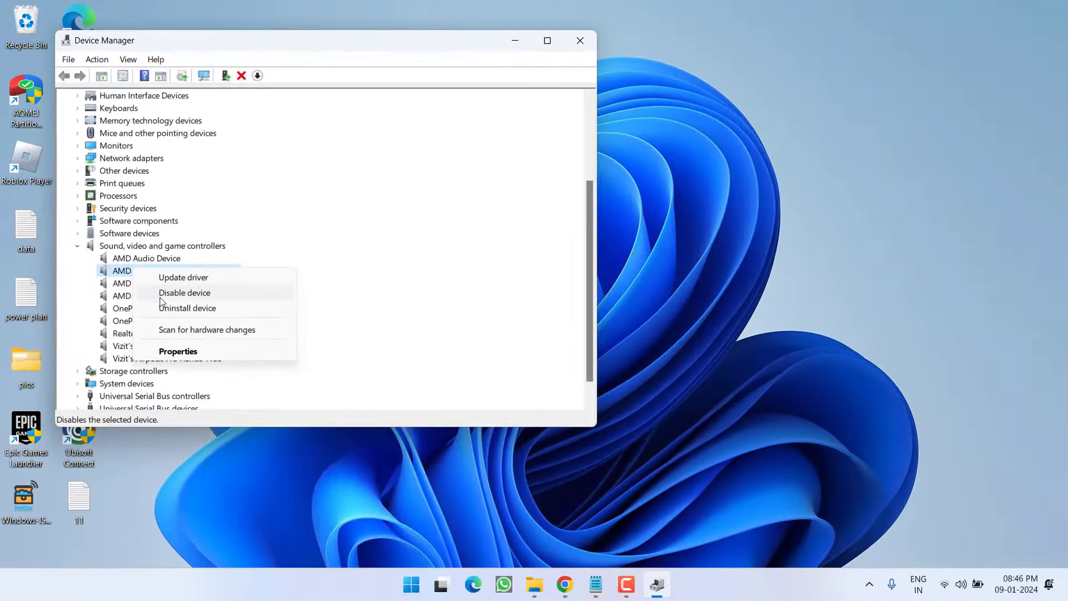
{"action": "left_click", "coordinate": [143, 311]}
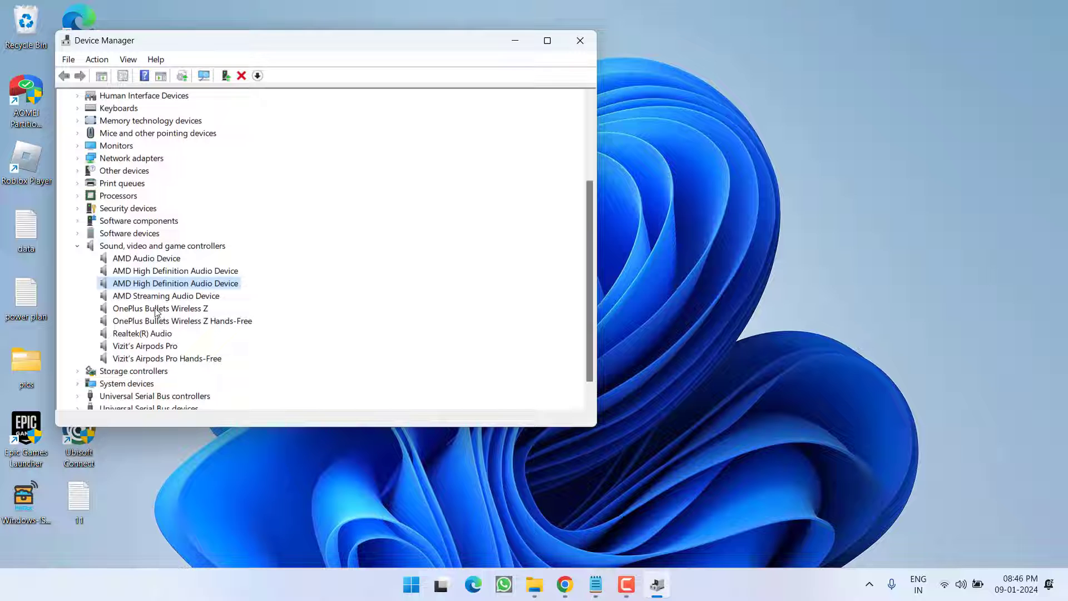
{"action": "left_click", "coordinate": [580, 40]}
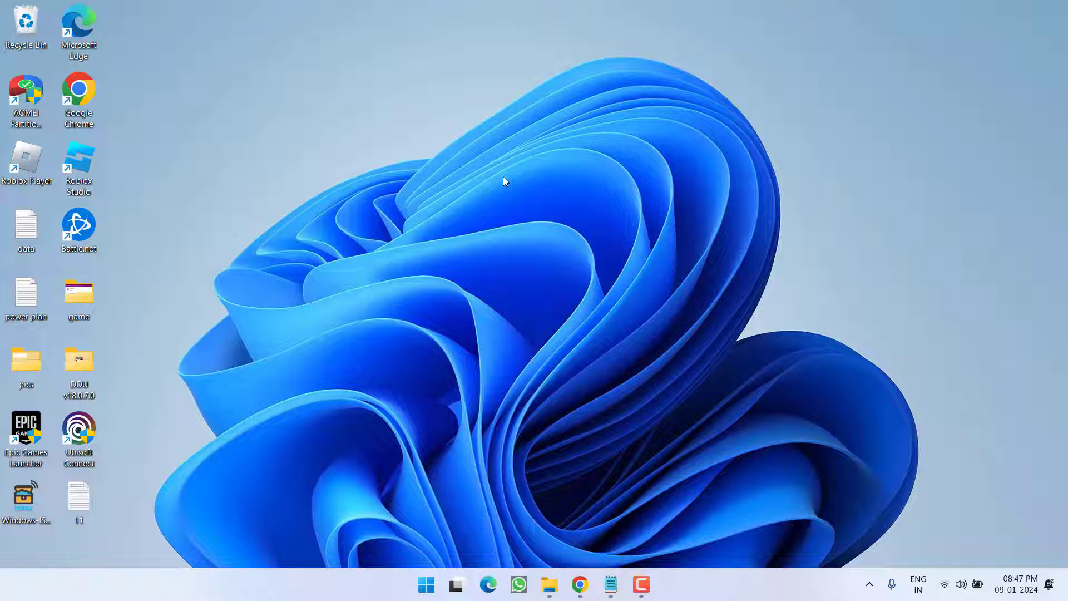
Download VisualCppRedist_AIO_x86_x64.exe from the vcredist v0.77.0 release to the Desktop.
{"action": "left_click", "coordinate": [580, 584]}
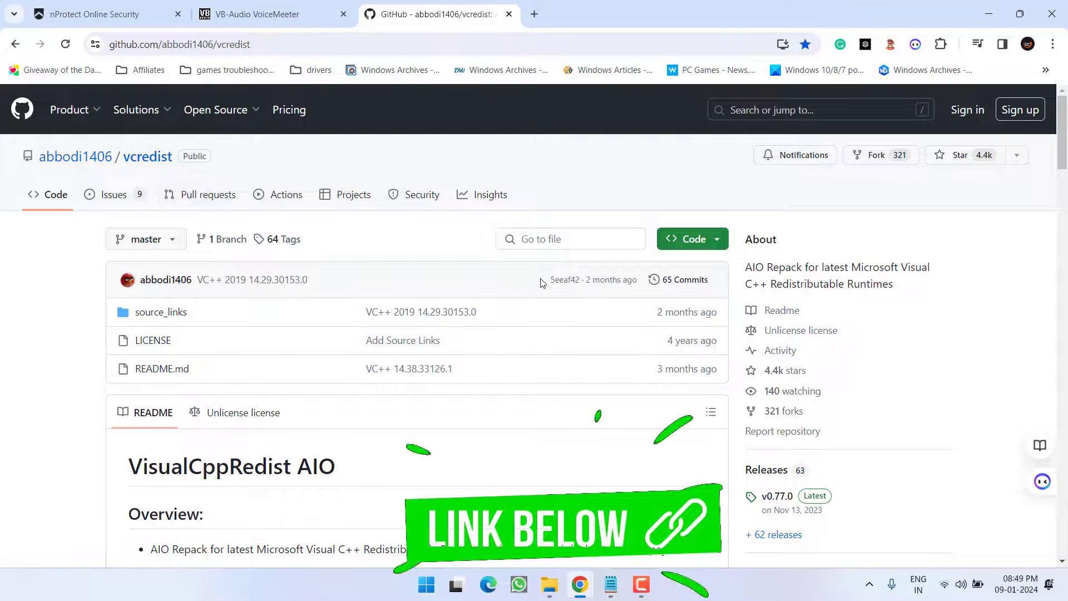
{"action": "scroll", "coordinate": [536, 300], "scroll_direction": "down", "scroll_amount": 3}
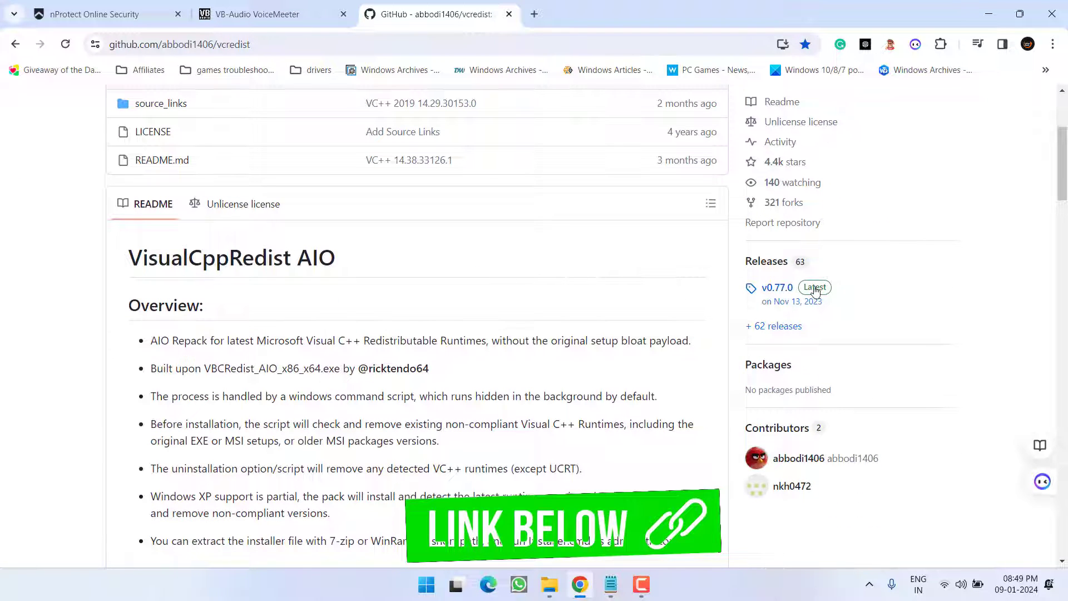
{"action": "left_click", "coordinate": [814, 293]}
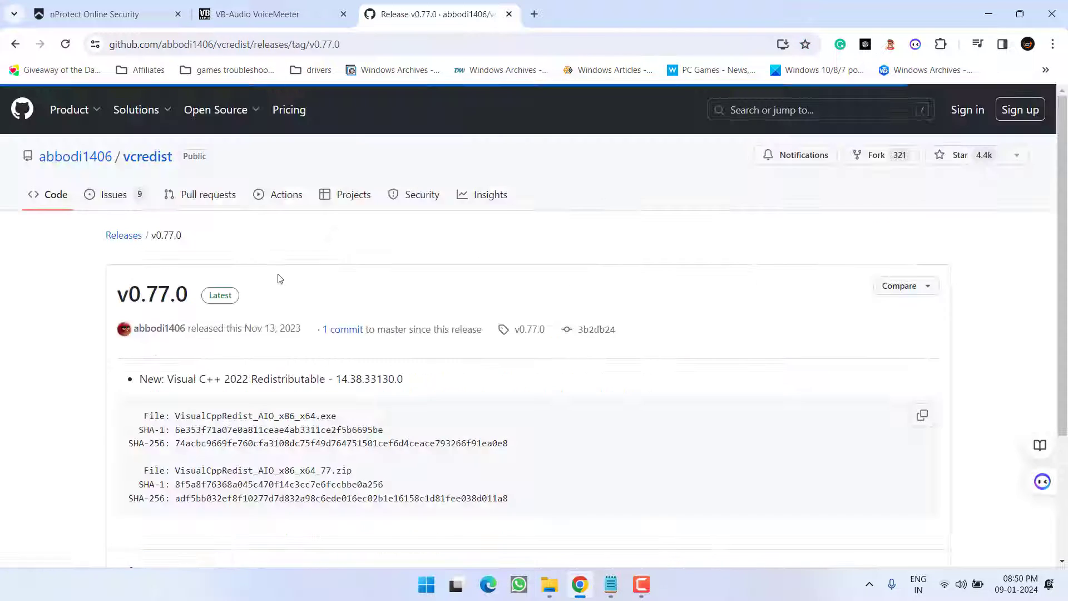
{"action": "scroll", "coordinate": [280, 277], "scroll_direction": "down", "scroll_amount": 4}
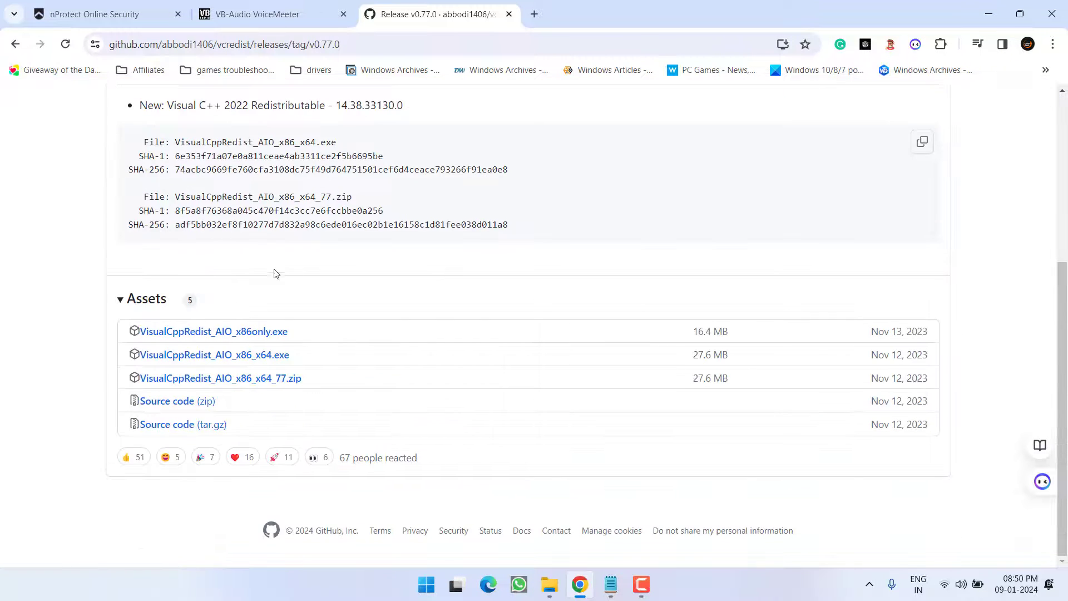
{"action": "left_click", "coordinate": [275, 357]}
{"action": "left_click", "coordinate": [296, 256]}
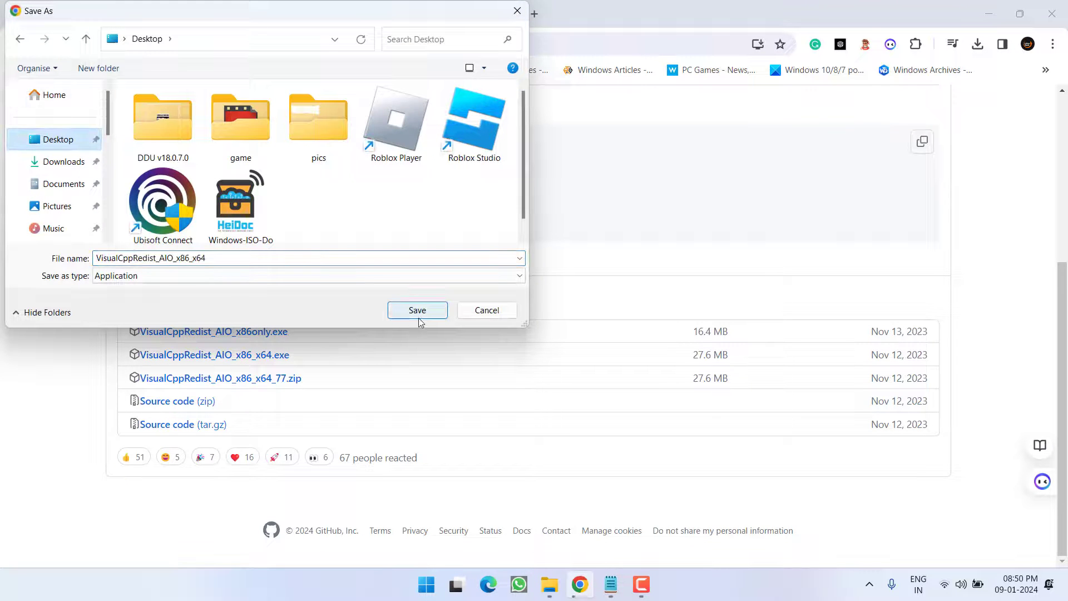
{"action": "left_click", "coordinate": [418, 311]}
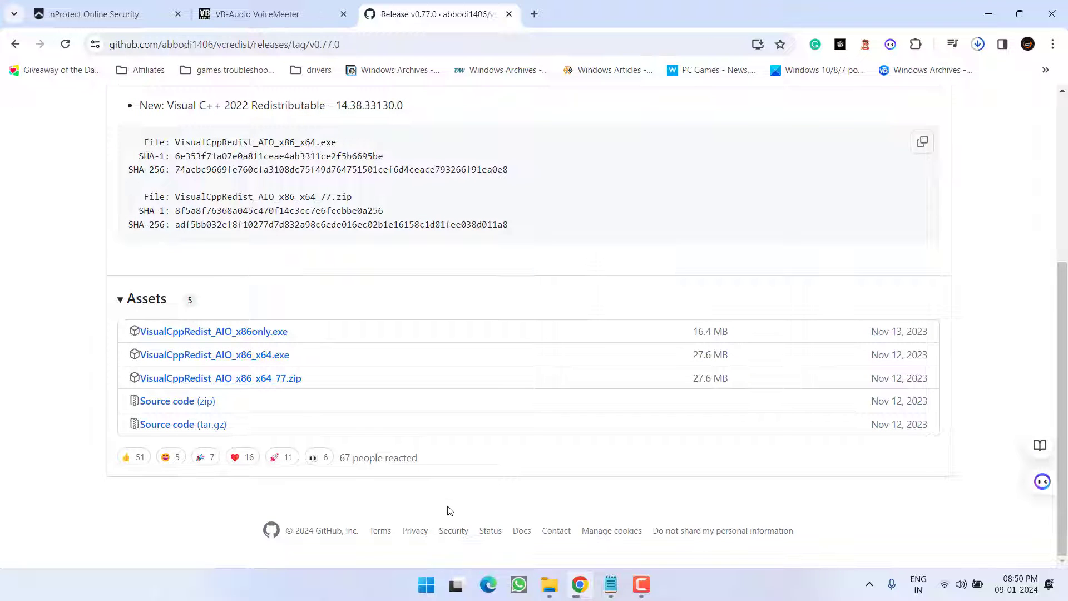
{"action": "right_click", "coordinate": [417, 588]}
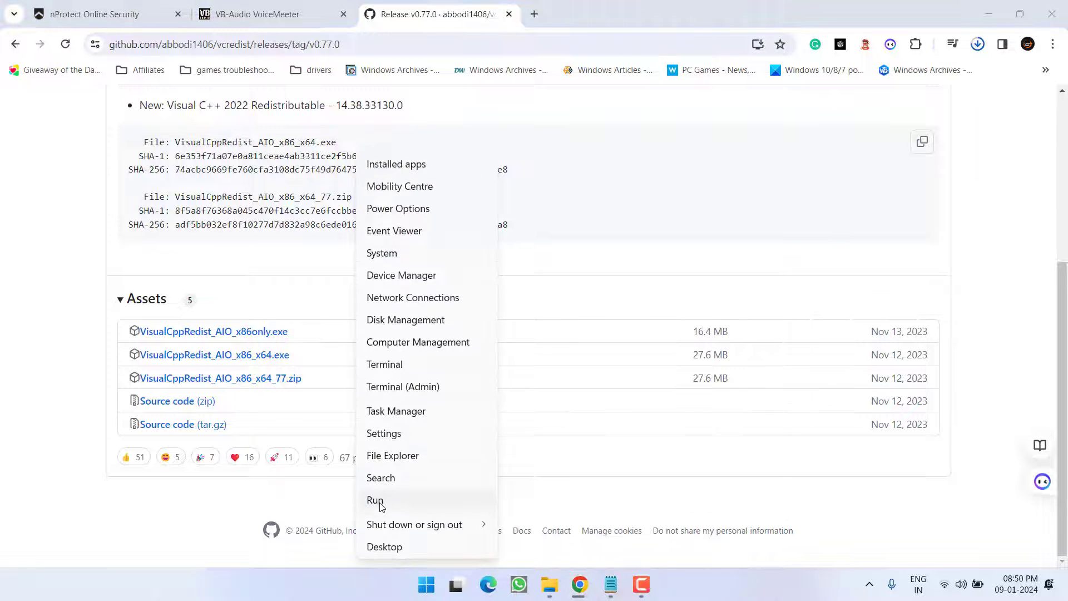
{"action": "left_click", "coordinate": [381, 500]}
{"action": "type", "text": "app"}
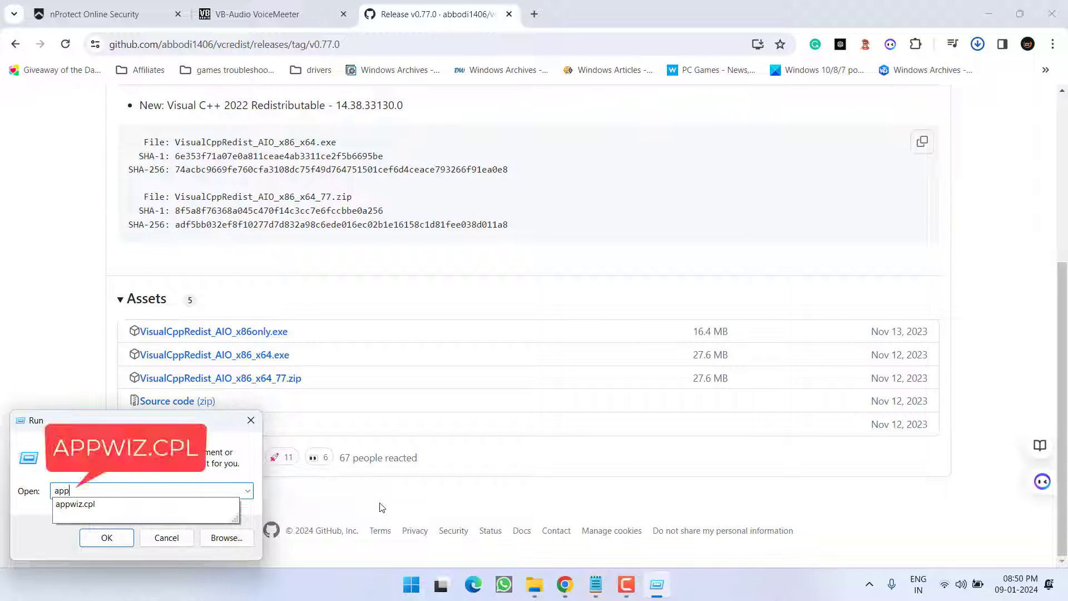
{"action": "key", "text": "Down"}
{"action": "key", "text": "Return"}
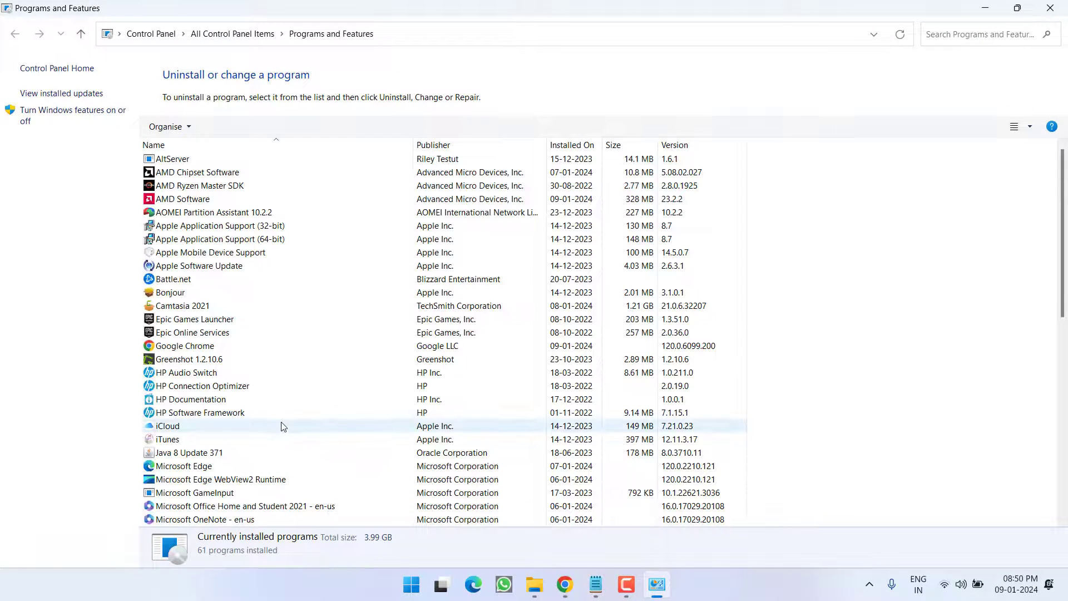
{"action": "scroll", "coordinate": [282, 318], "scroll_direction": "down", "scroll_amount": 7}
{"action": "scroll", "coordinate": [283, 317], "scroll_direction": "down", "scroll_amount": 1}
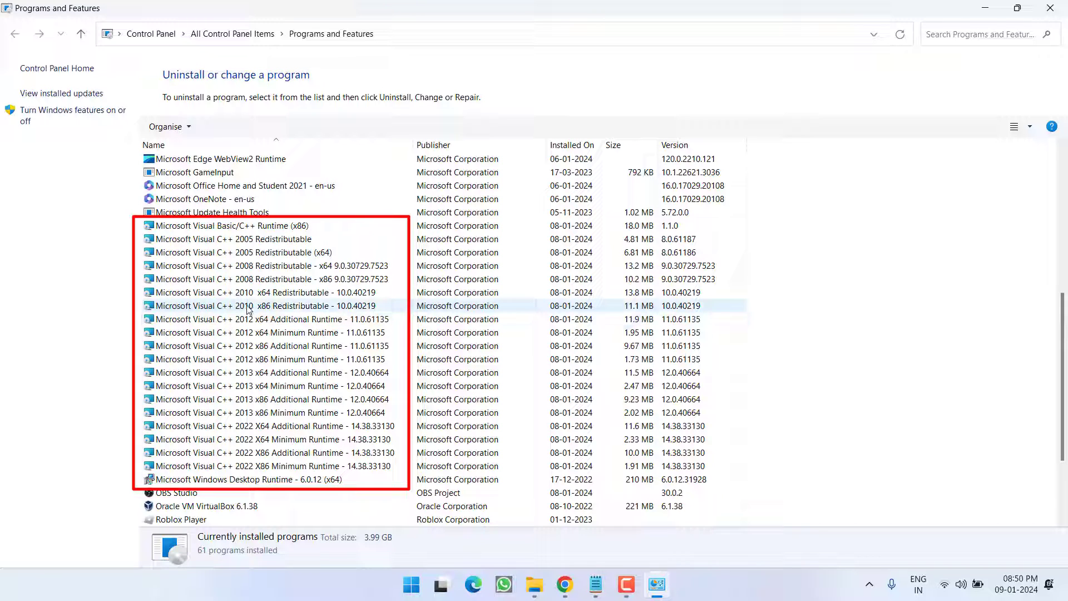
{"action": "left_click", "coordinate": [253, 253]}
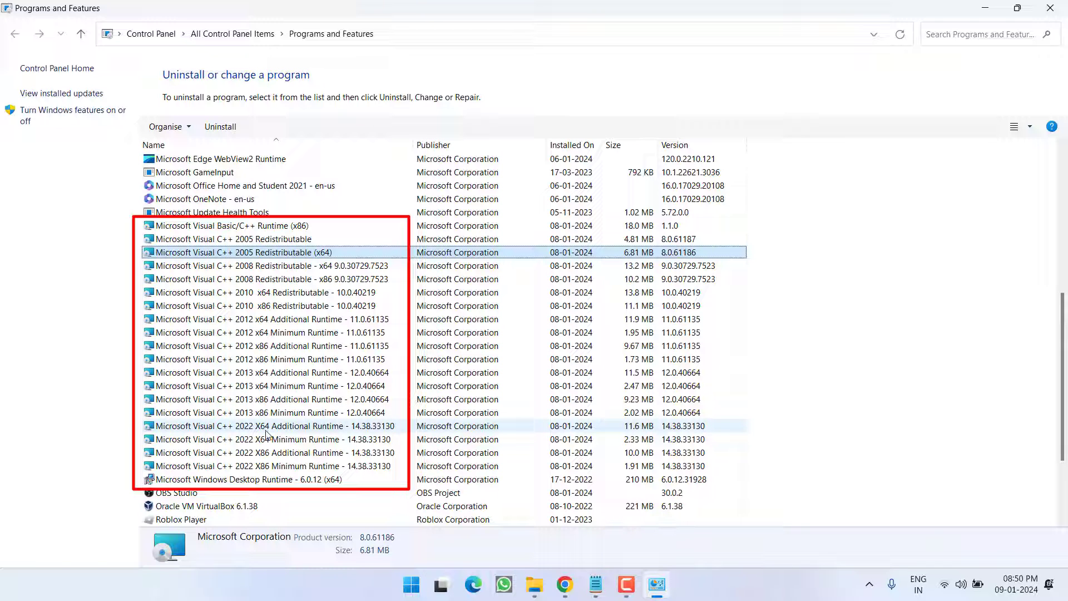
{"action": "left_click", "coordinate": [1056, 12]}
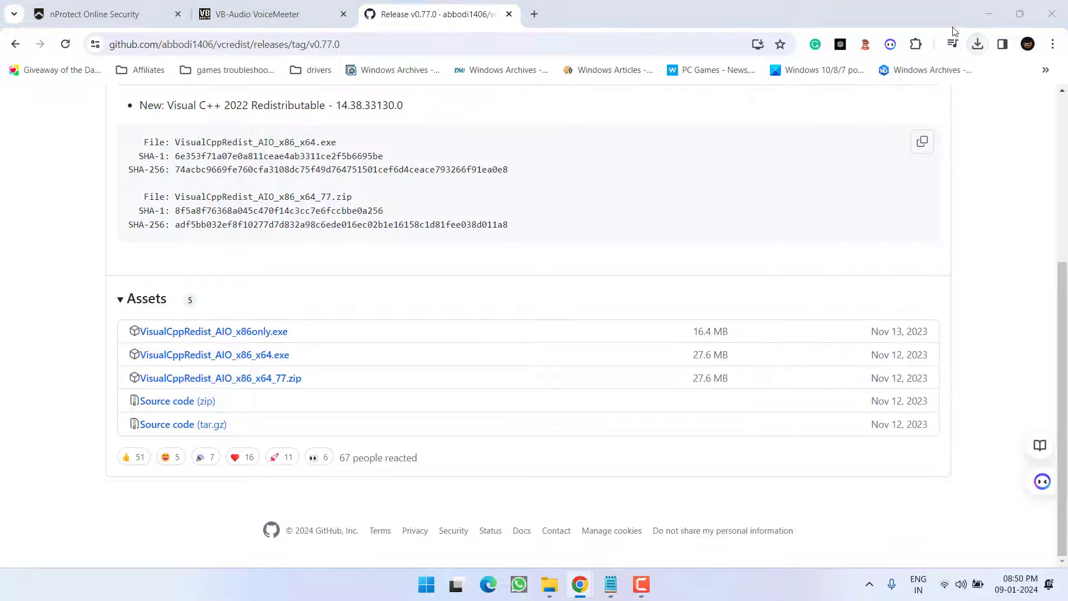
Minimize Chrome and cancel the Visual C++ Redistributable Setup, confirming with Yes.
{"action": "left_click", "coordinate": [987, 16]}
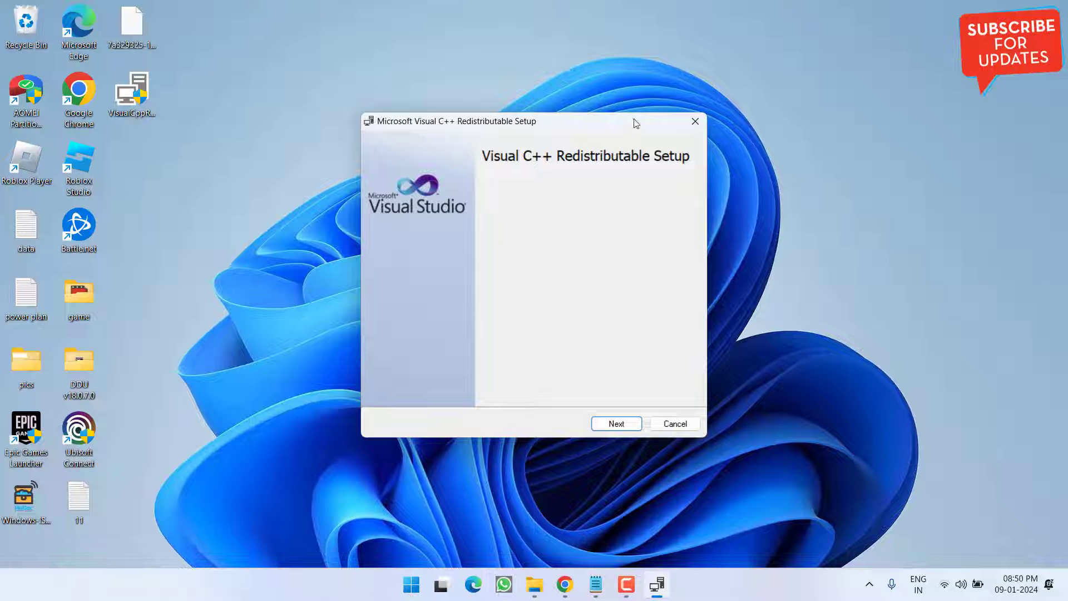
{"action": "left_click", "coordinate": [696, 123]}
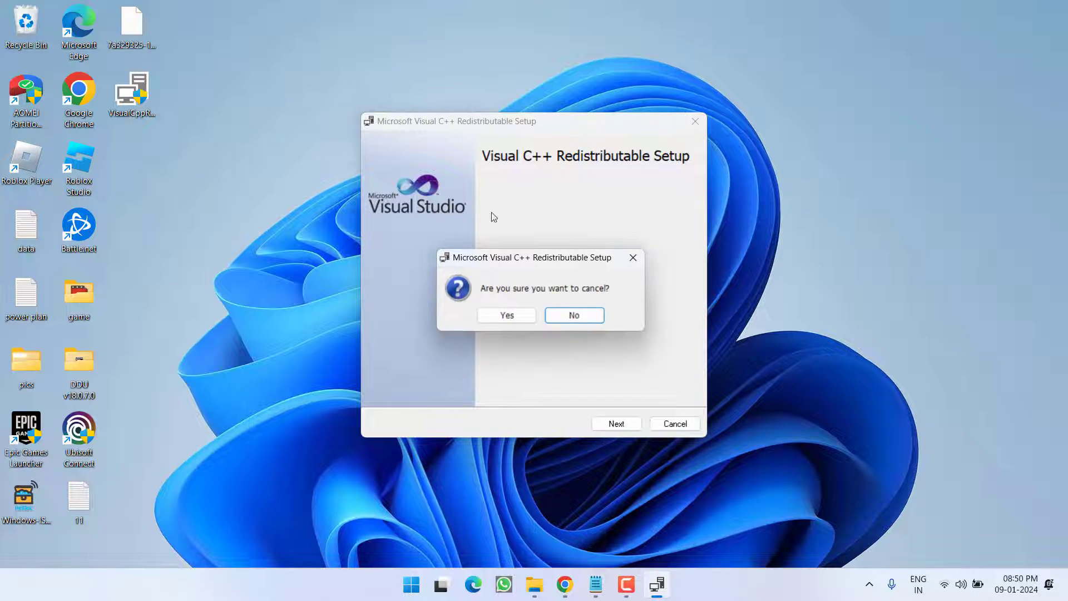
{"action": "left_click", "coordinate": [507, 315]}
Open a Command Prompt as administrator from the Start search for cmd.
{"action": "left_click", "coordinate": [425, 584]}
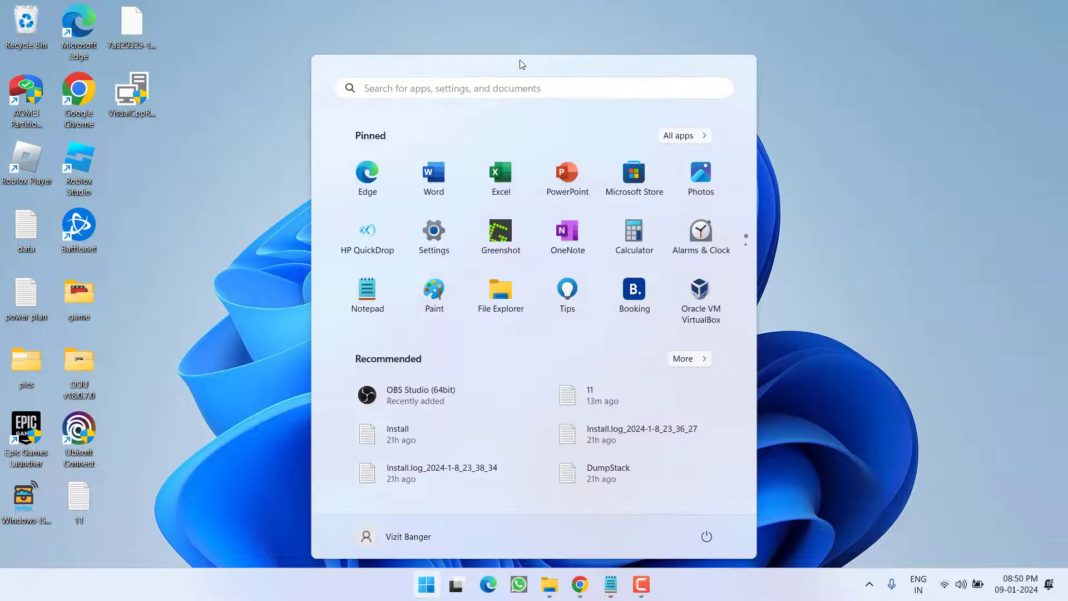
{"action": "type", "text": "cmd"}
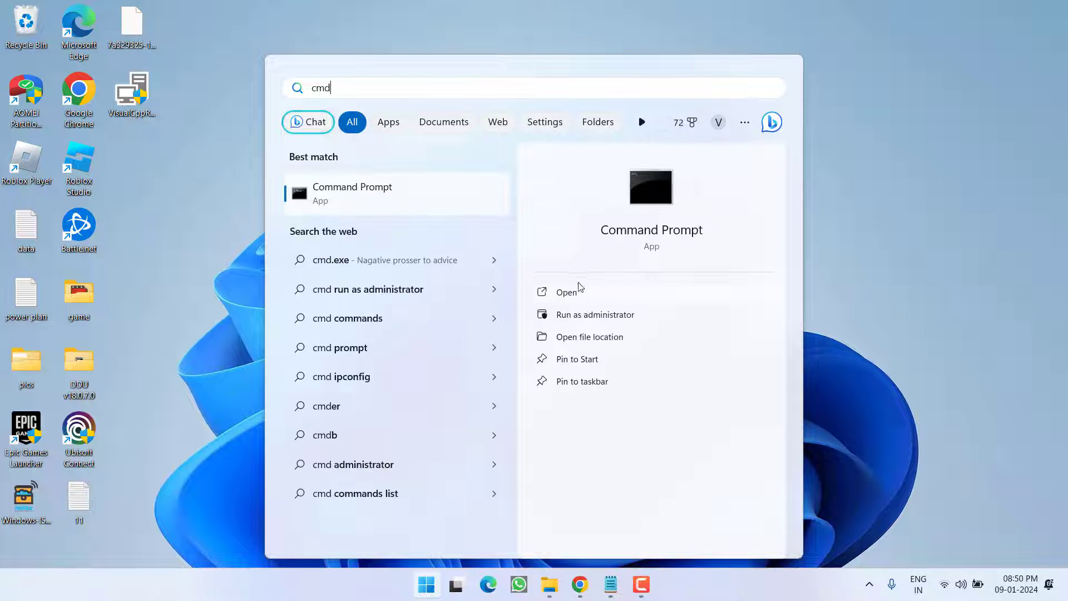
{"action": "left_click", "coordinate": [607, 315]}
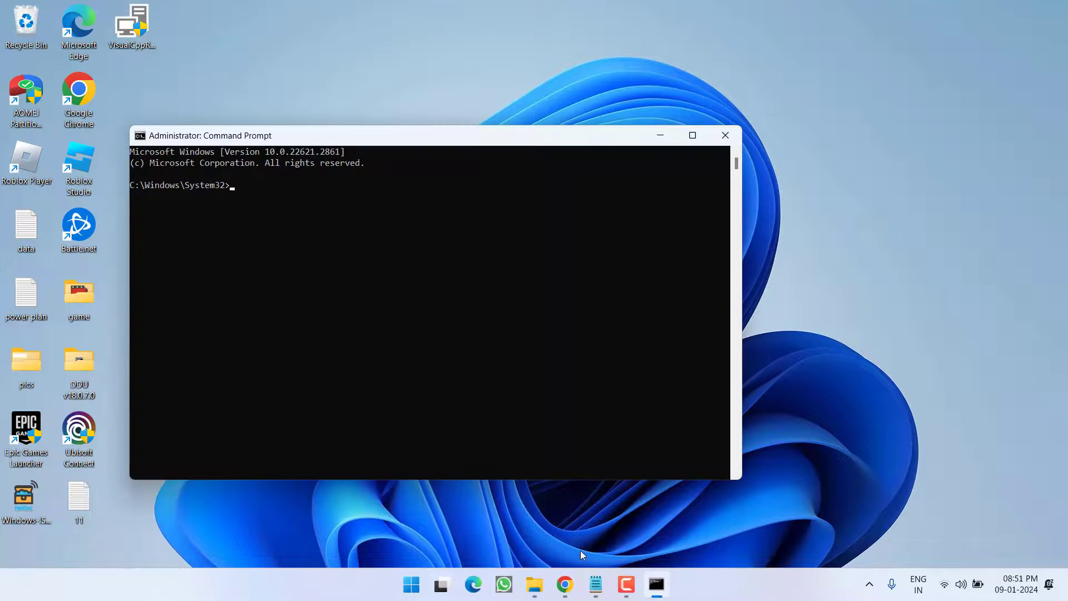
Copy taskkill /im SetPoint.exe /f from Notepad, paste it into the console and run it.
{"action": "left_click", "coordinate": [596, 584]}
{"action": "left_click_drag", "start_coordinate": [305, 178], "coordinate": [101, 178]}
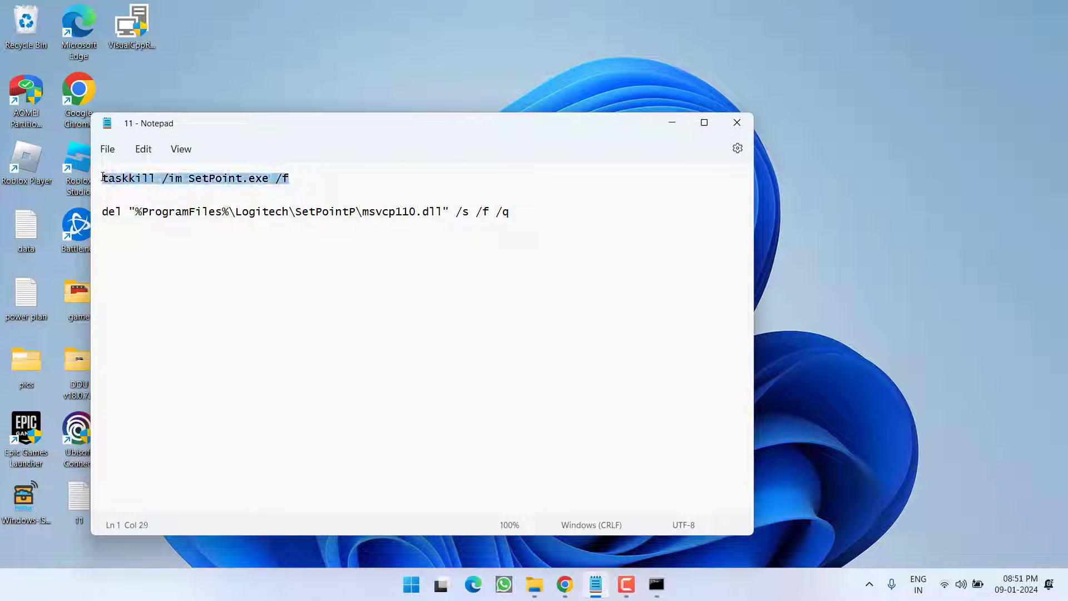
{"action": "right_click", "coordinate": [136, 179]}
{"action": "left_click", "coordinate": [167, 249]}
{"action": "left_click", "coordinate": [671, 123]}
{"action": "left_click", "coordinate": [255, 207]}
{"action": "right_click", "coordinate": [238, 285]}
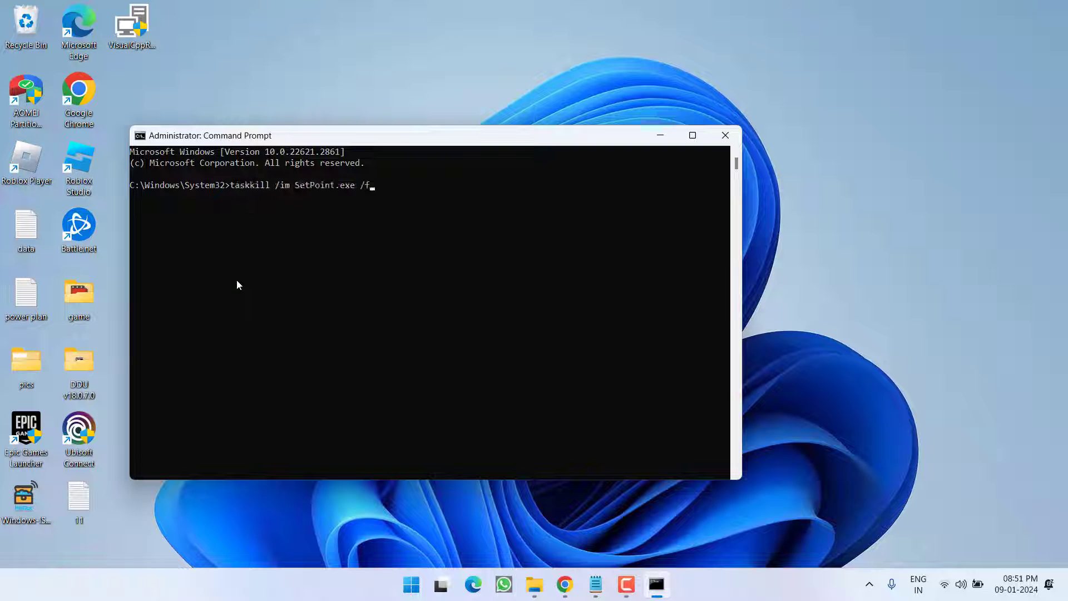
{"action": "key", "text": "Return"}
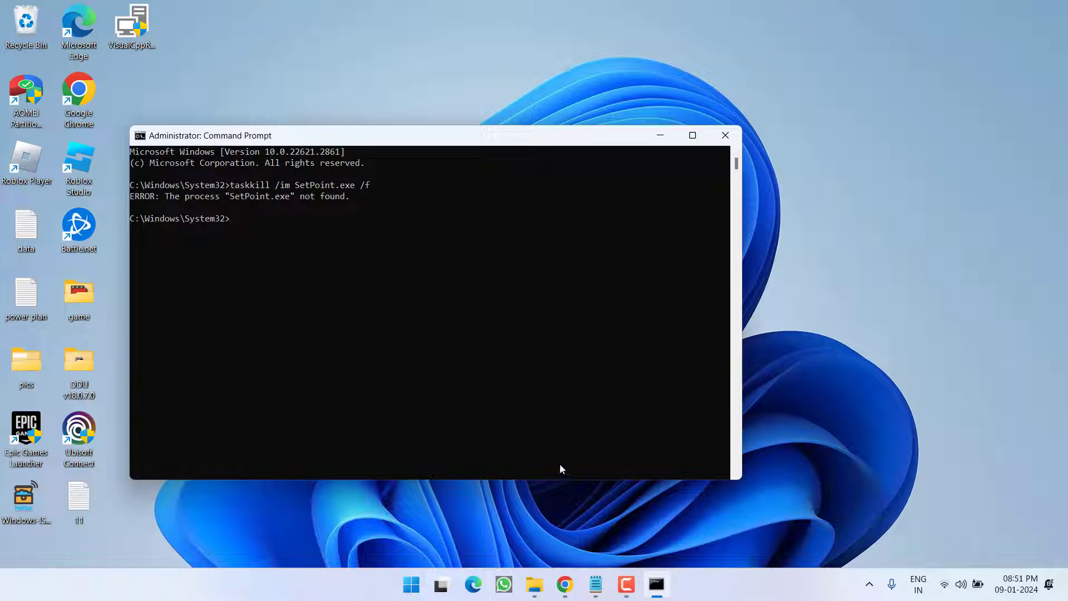
Copy the del "%ProgramFiles%\Logitech\SetPointP\msvcp110.dll" /s /f /q line from Notepad and run it.
{"action": "left_click", "coordinate": [595, 584]}
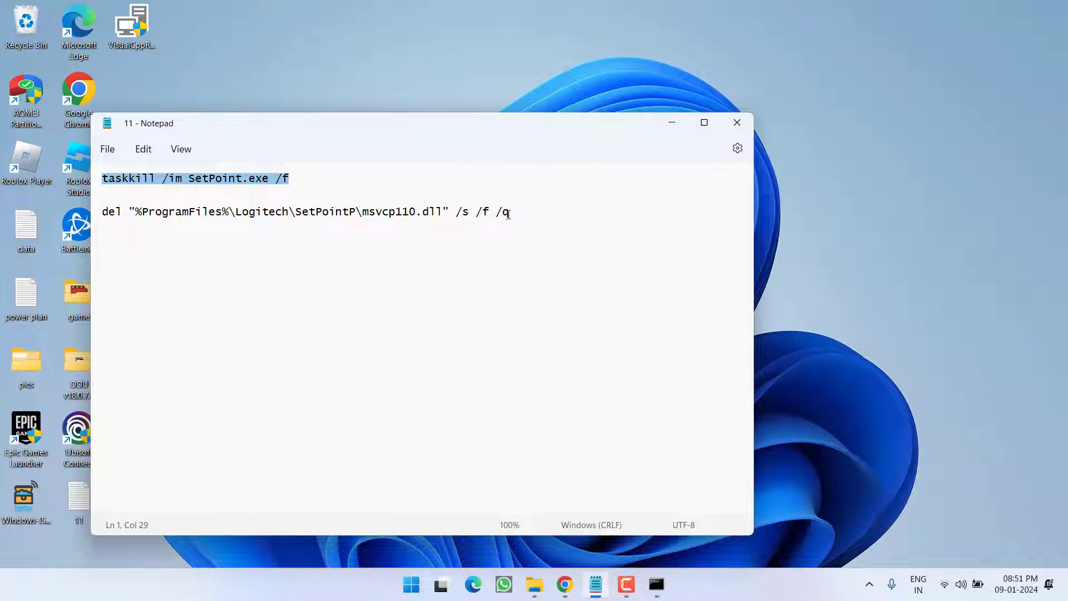
{"action": "left_click_drag", "start_coordinate": [509, 212], "coordinate": [102, 219]}
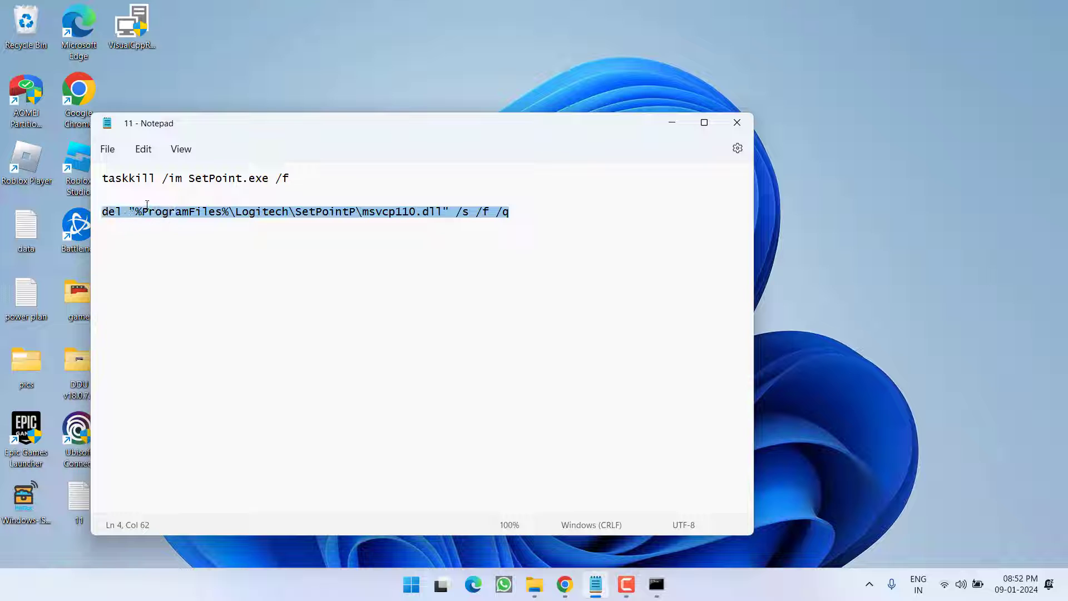
{"action": "right_click", "coordinate": [151, 219]}
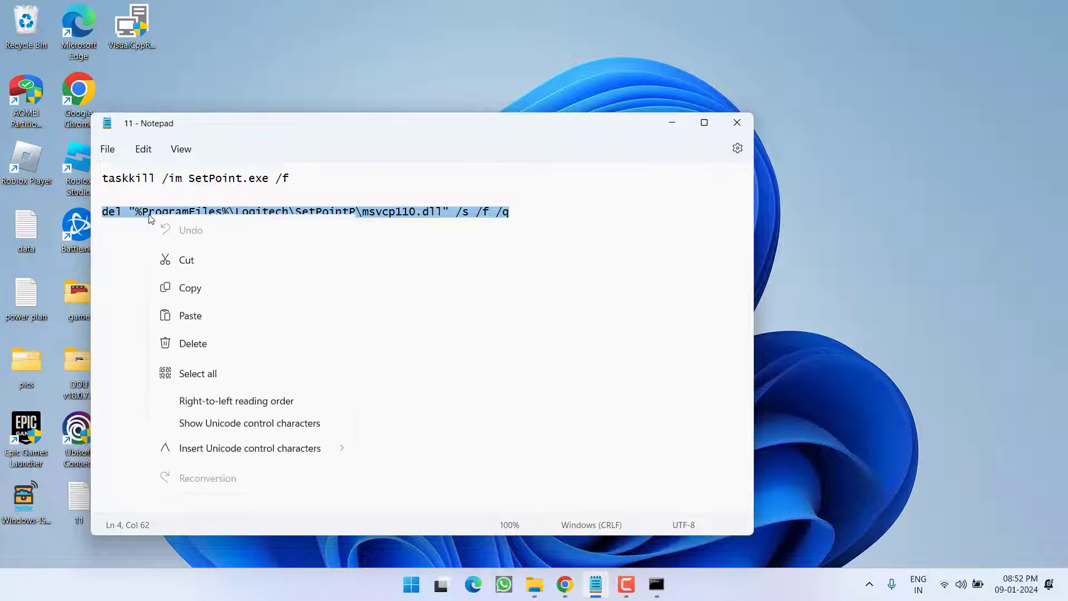
{"action": "left_click", "coordinate": [194, 287]}
{"action": "left_click", "coordinate": [672, 123]}
{"action": "left_click", "coordinate": [360, 238]}
{"action": "right_click", "coordinate": [356, 256]}
{"action": "key", "text": "Return"}
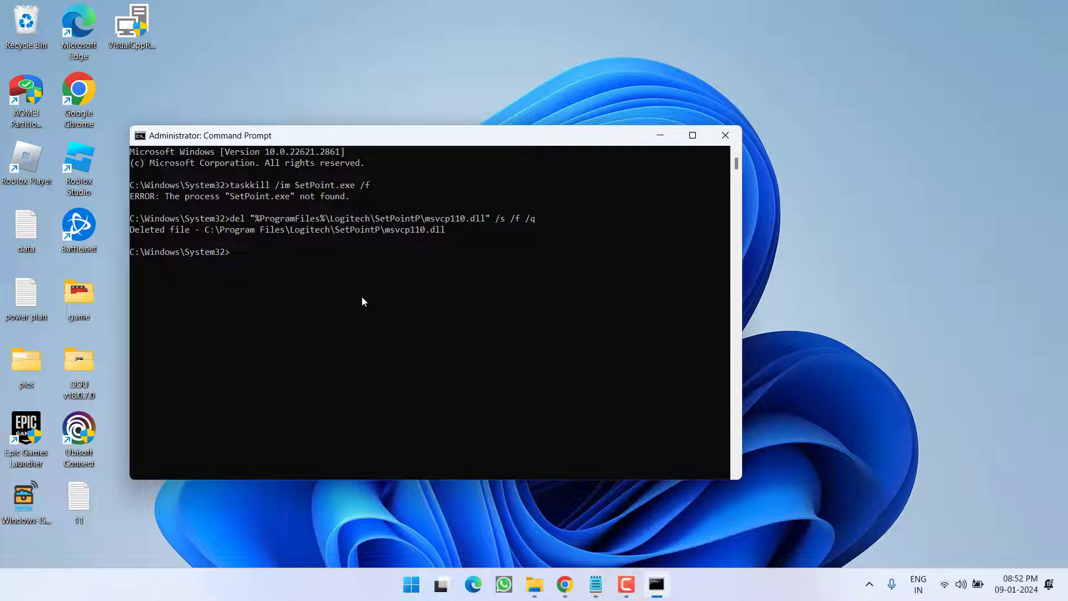
{"action": "left_click", "coordinate": [726, 135]}
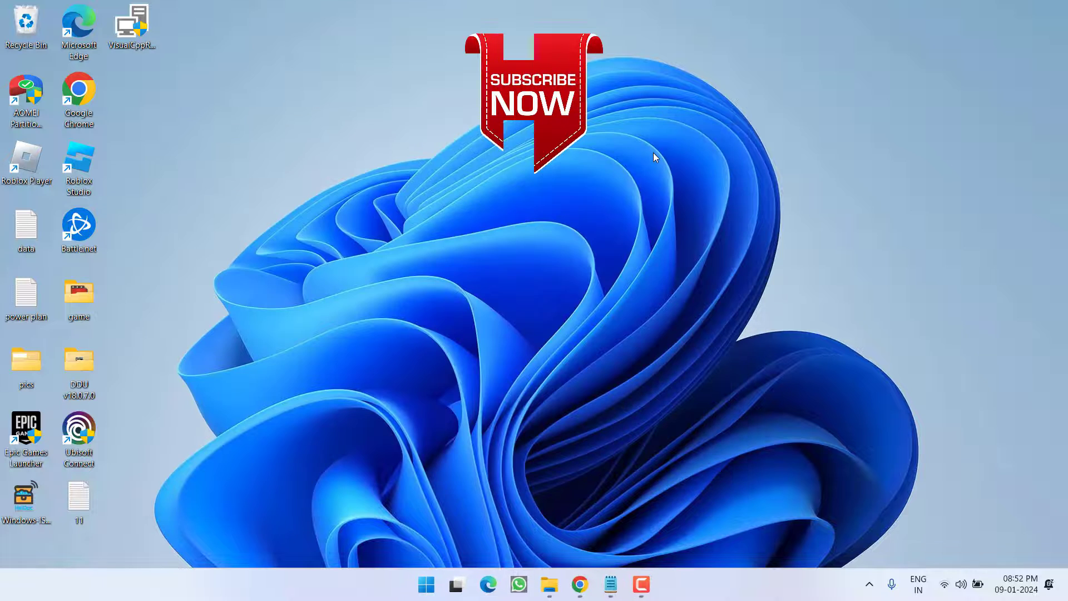